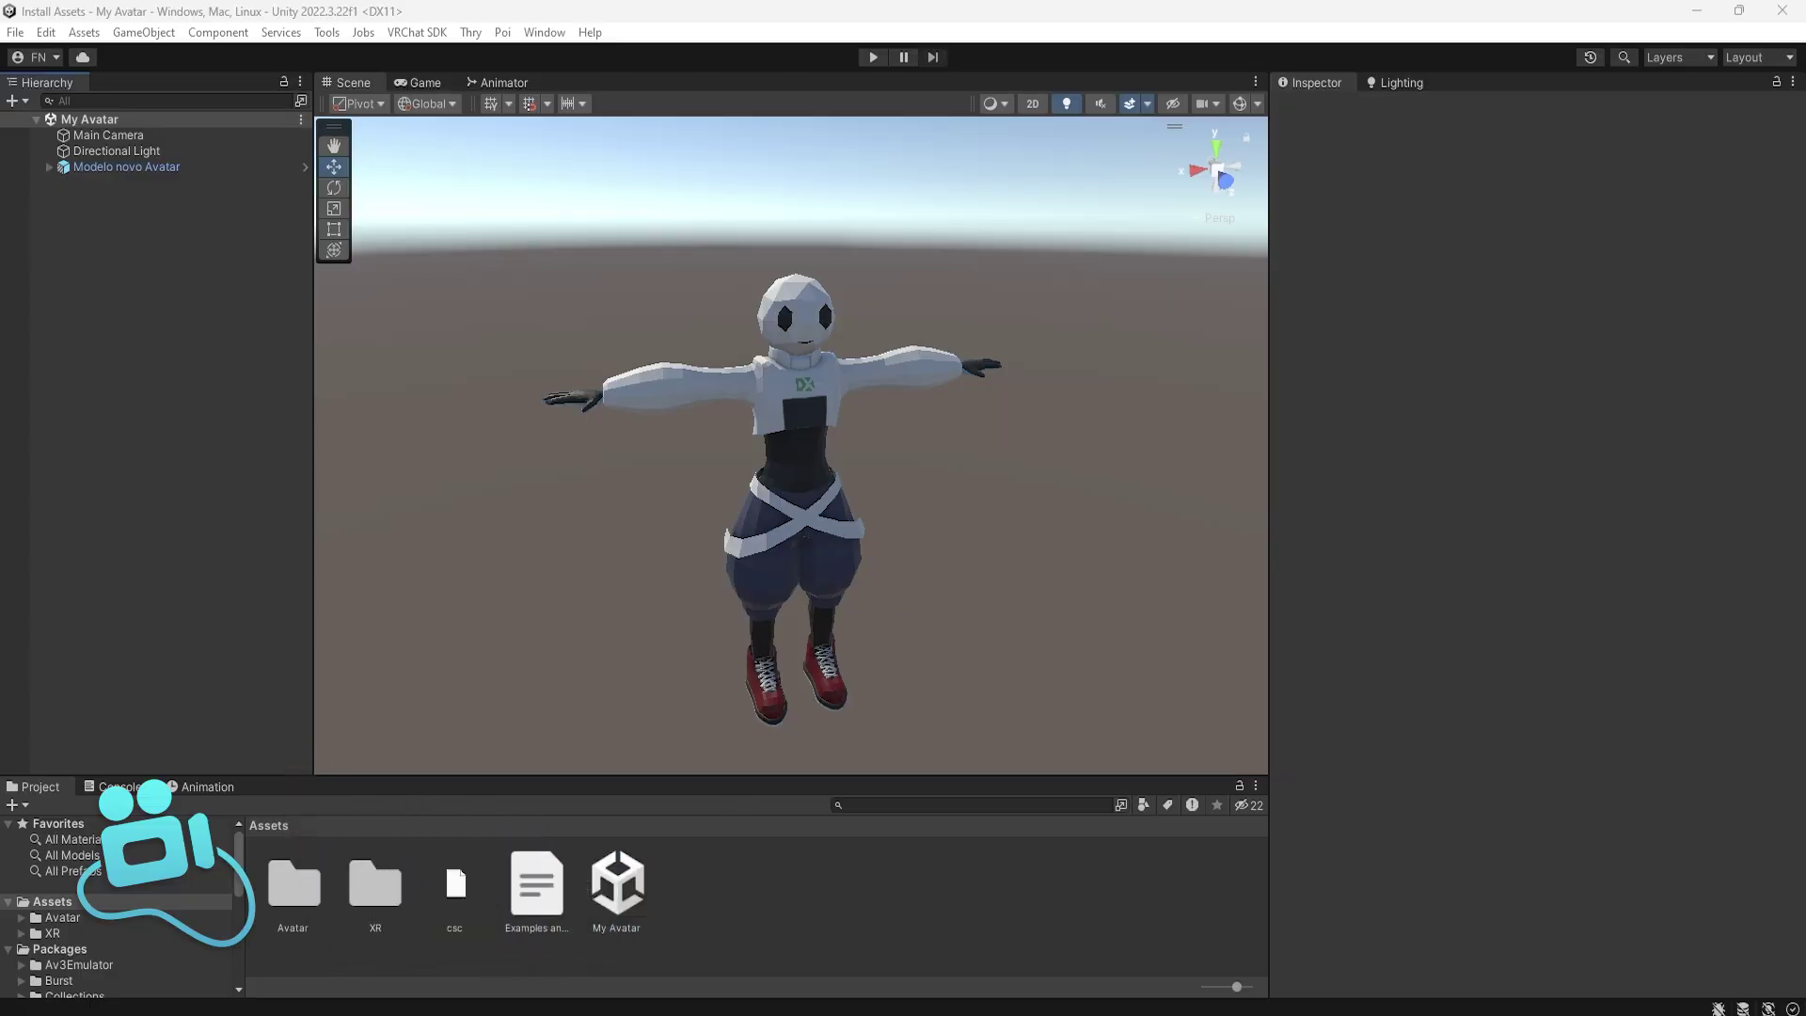
- Switch to the VRCFury download page in the browser and add VRCFury Repo to the VRChat Creator Companion
{"action": "key", "text": "alt+Tab"}
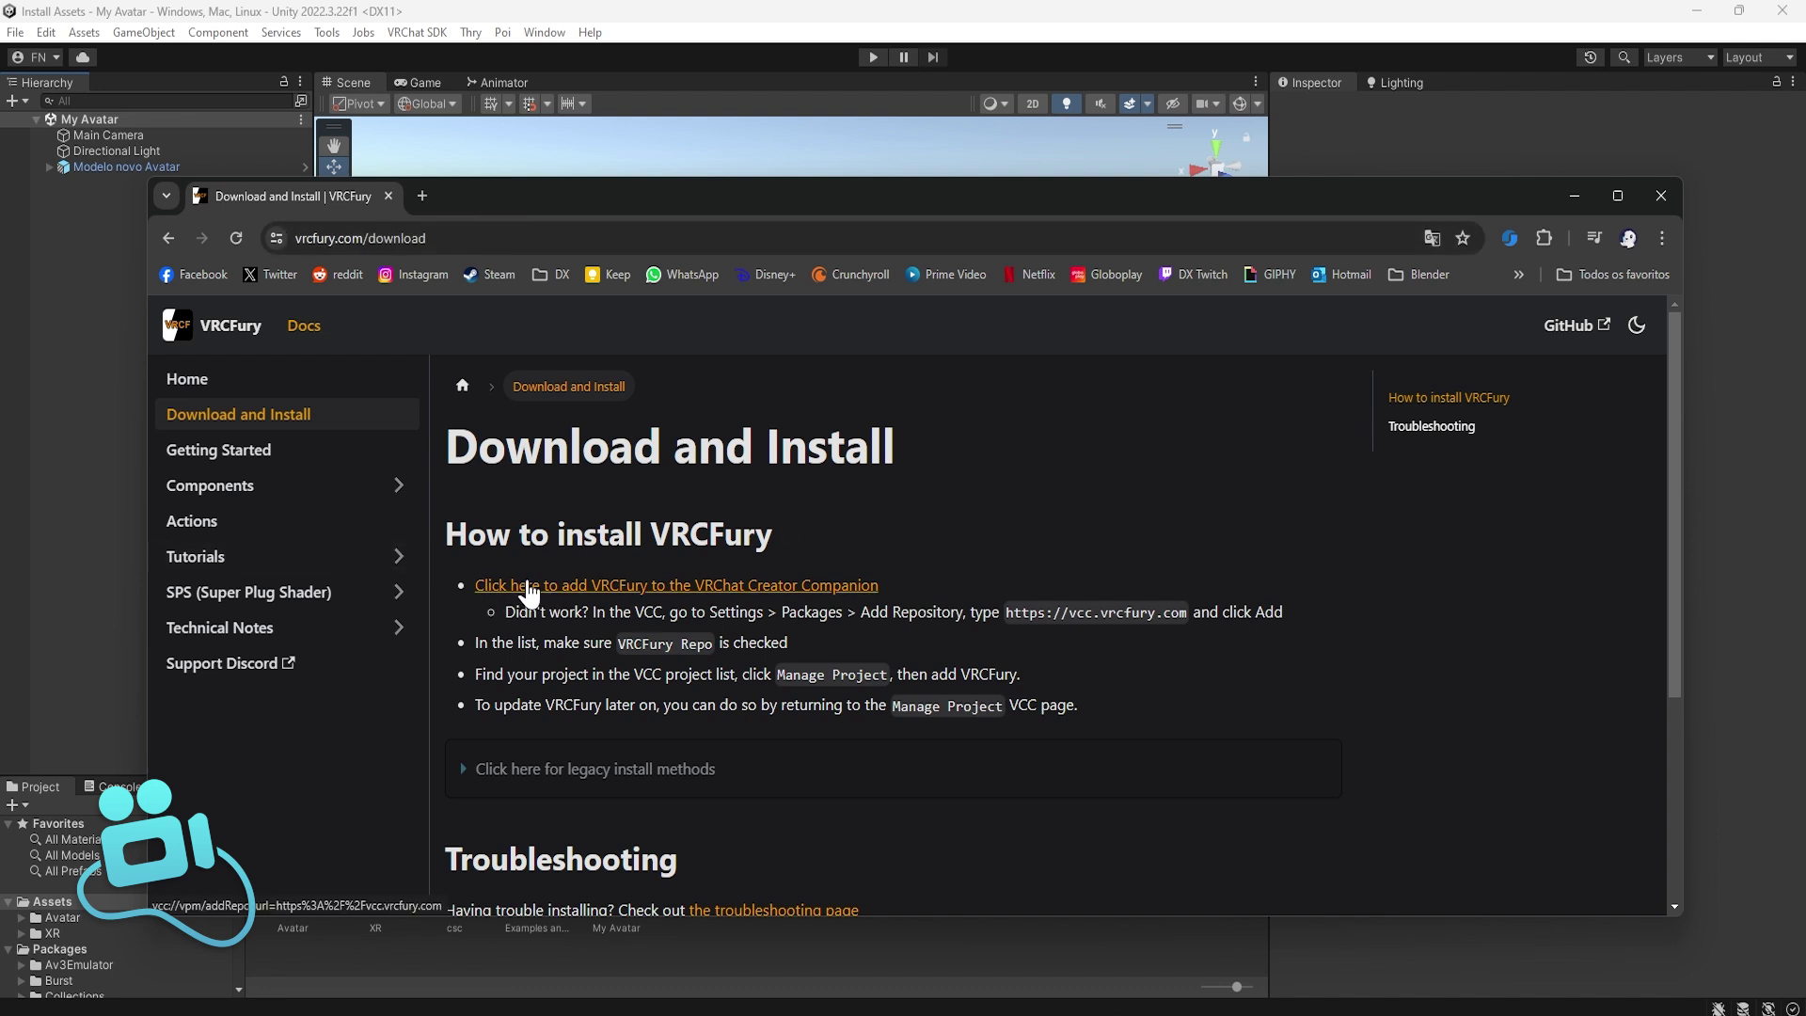
{"action": "left_click", "coordinate": [847, 588]}
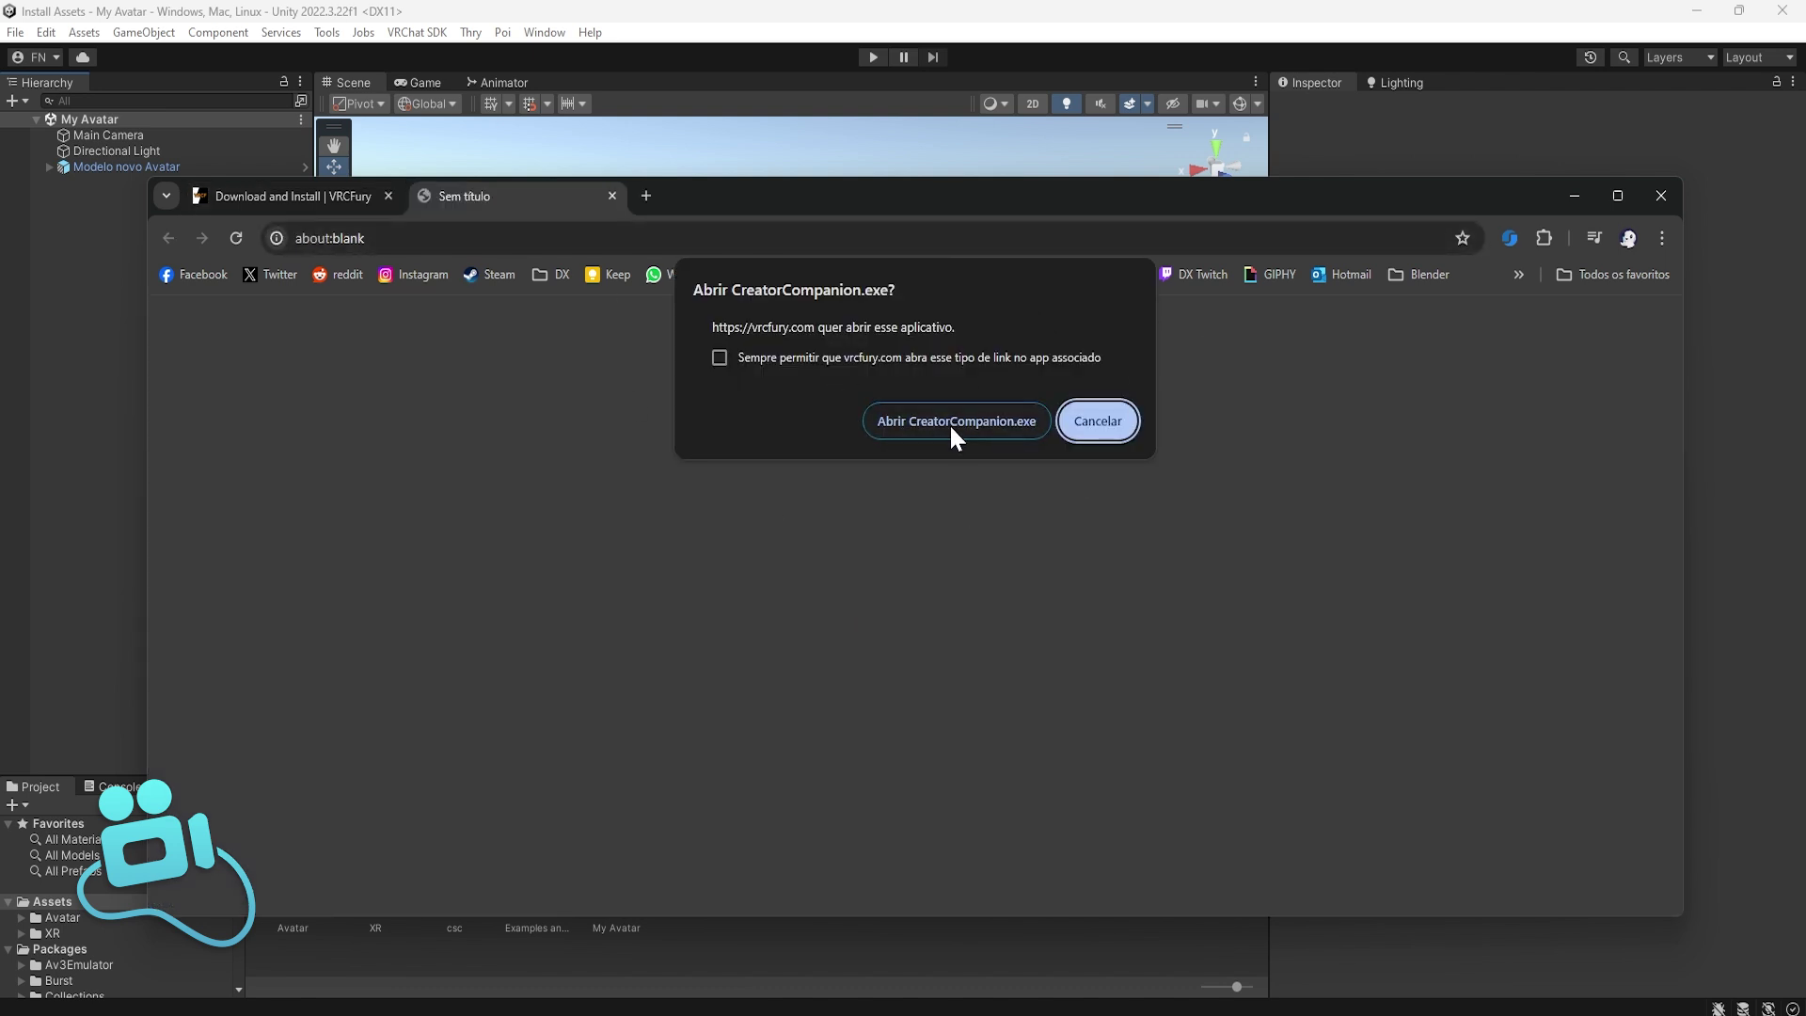
{"action": "left_click", "coordinate": [1013, 421]}
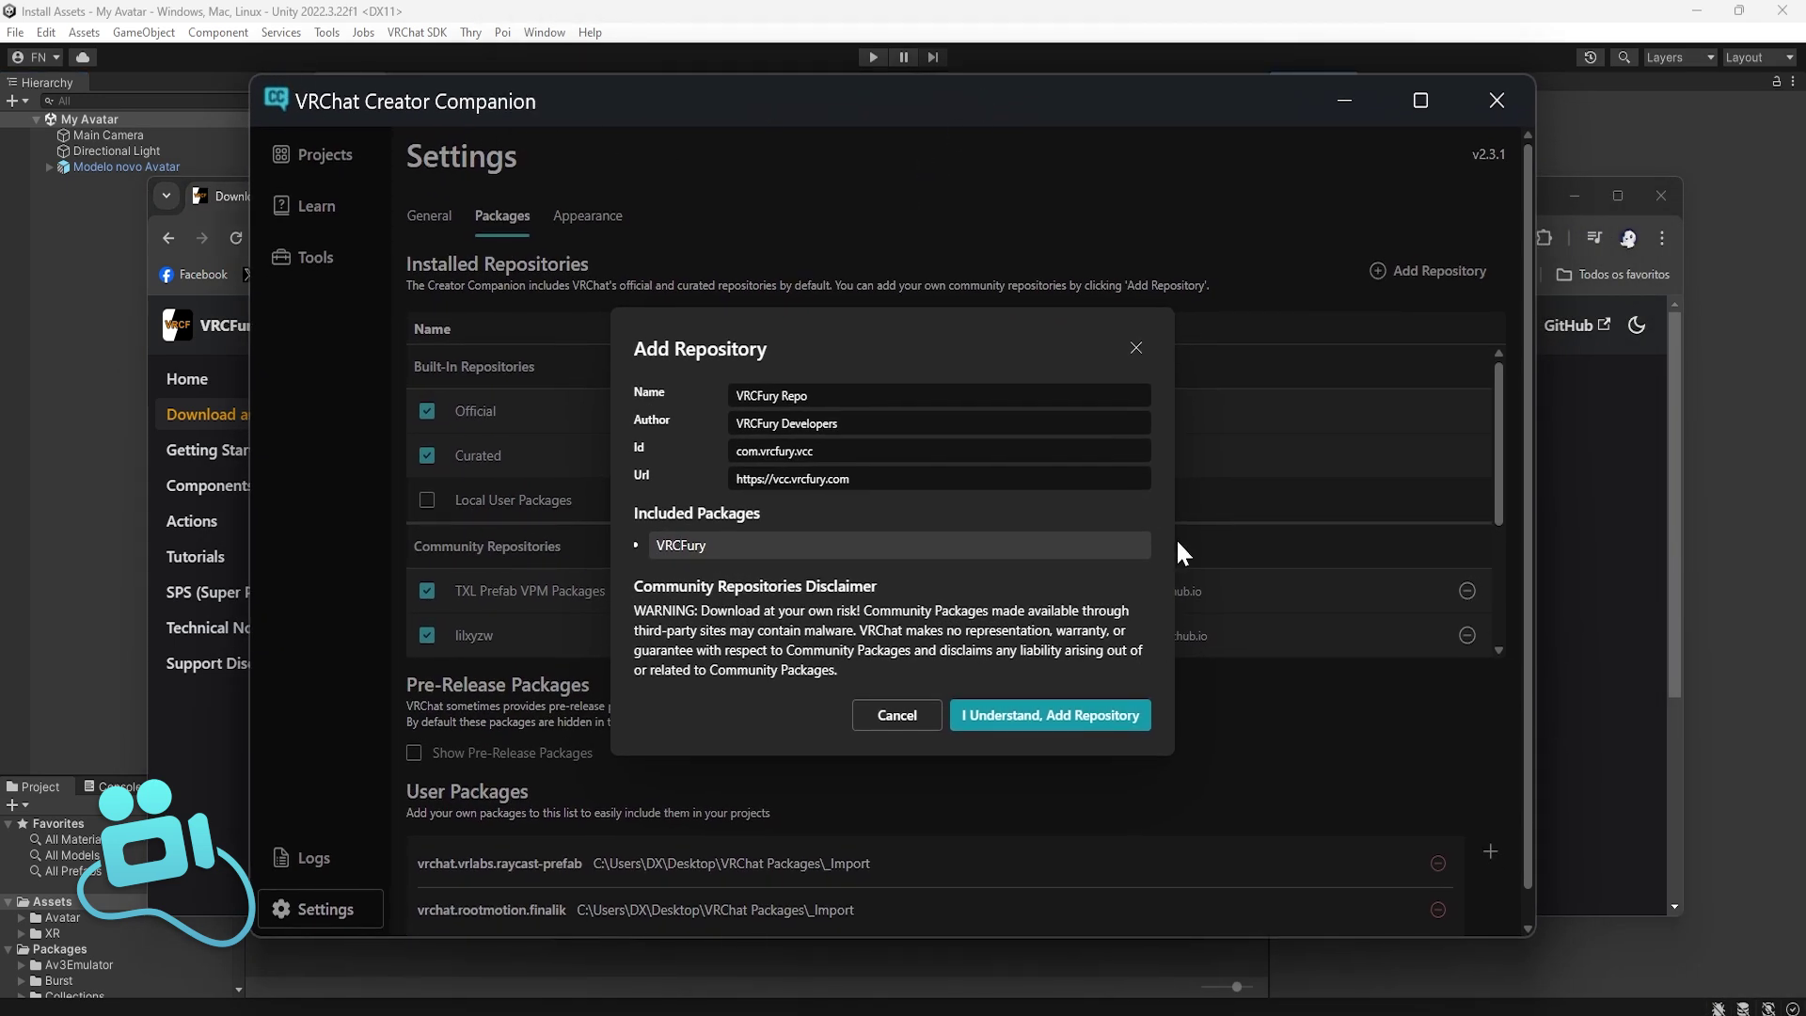
{"action": "left_click", "coordinate": [1050, 716]}
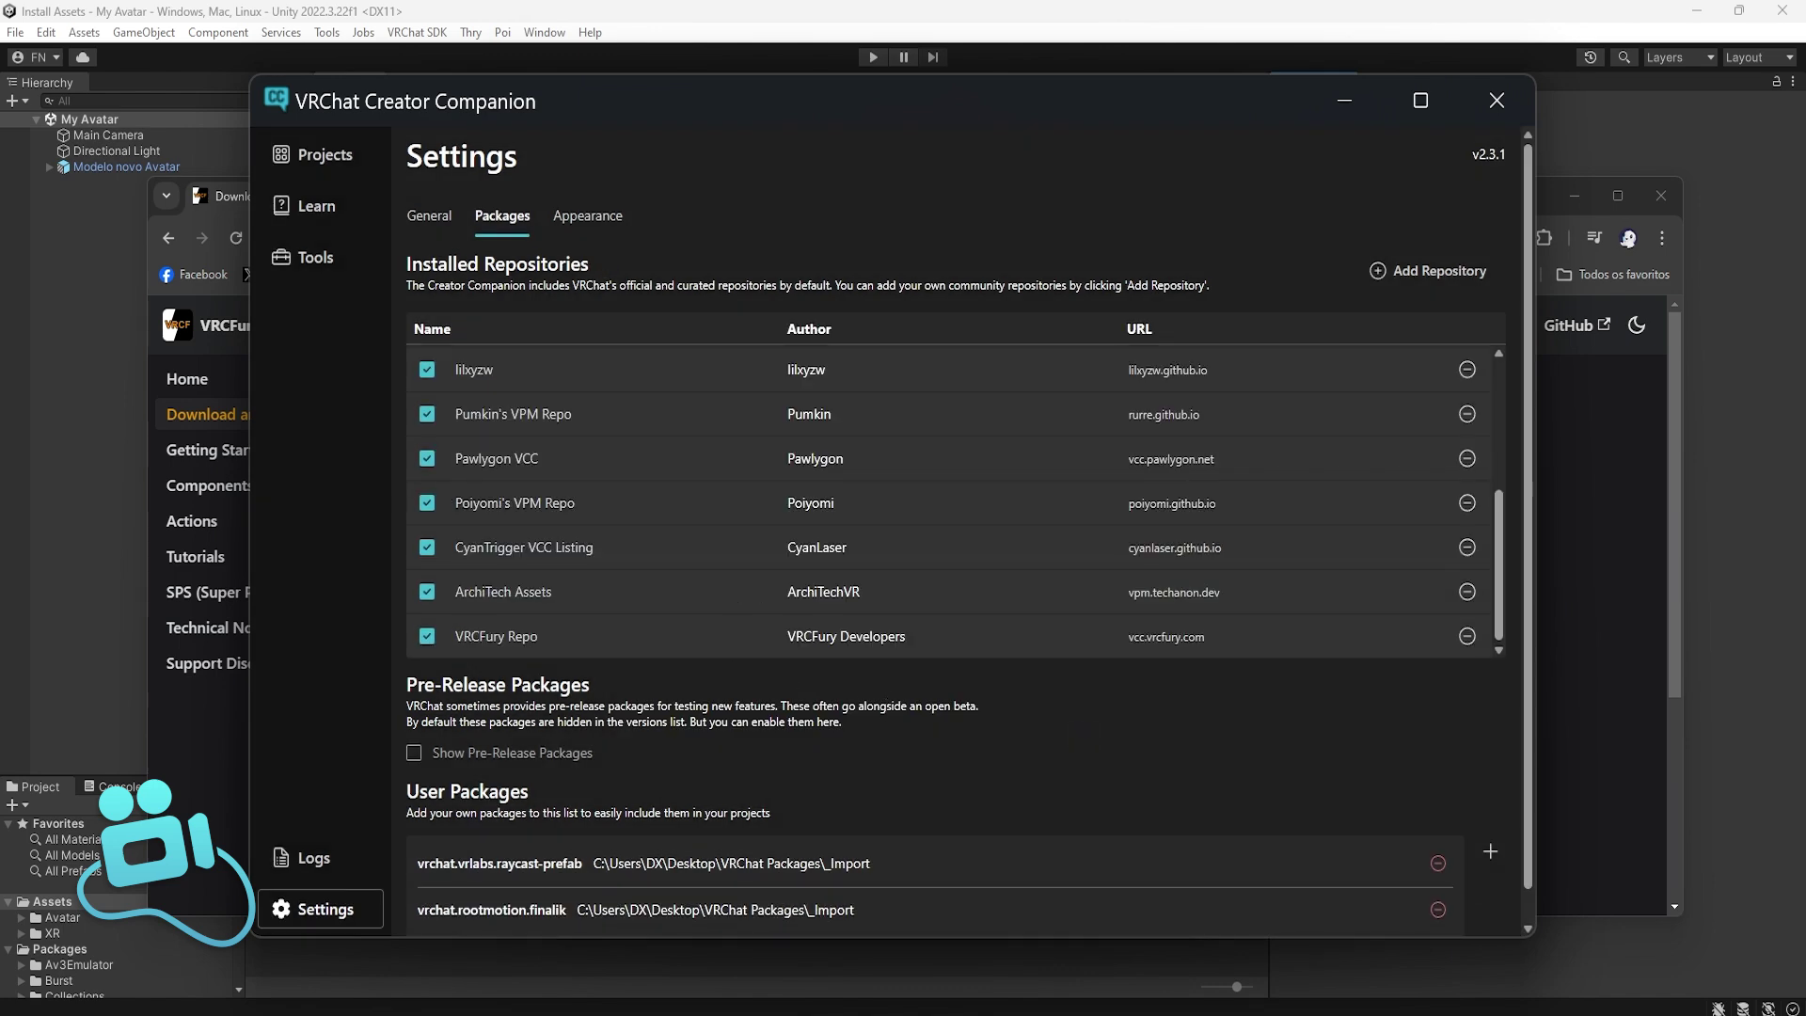
- Install the VRCFury 1.933.0 package in the Install Assets project and return to Unity
{"action": "left_click", "coordinate": [323, 154]}
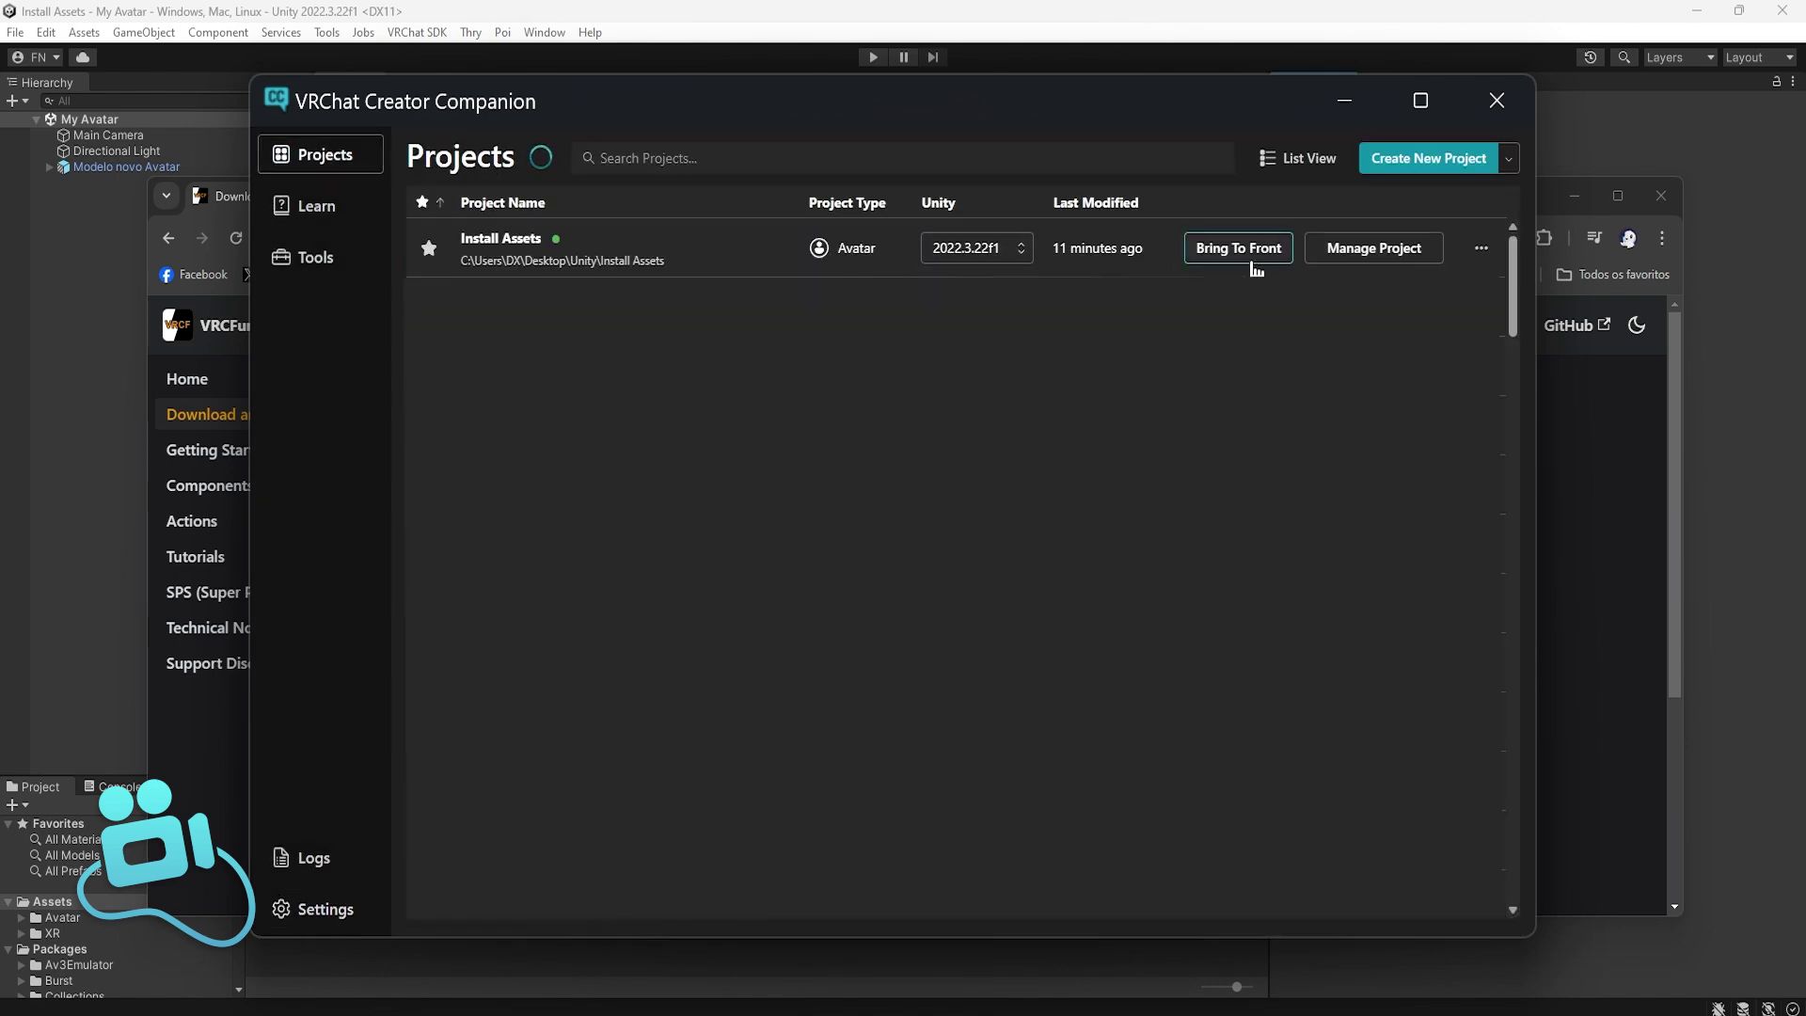
{"action": "left_click", "coordinate": [1382, 261]}
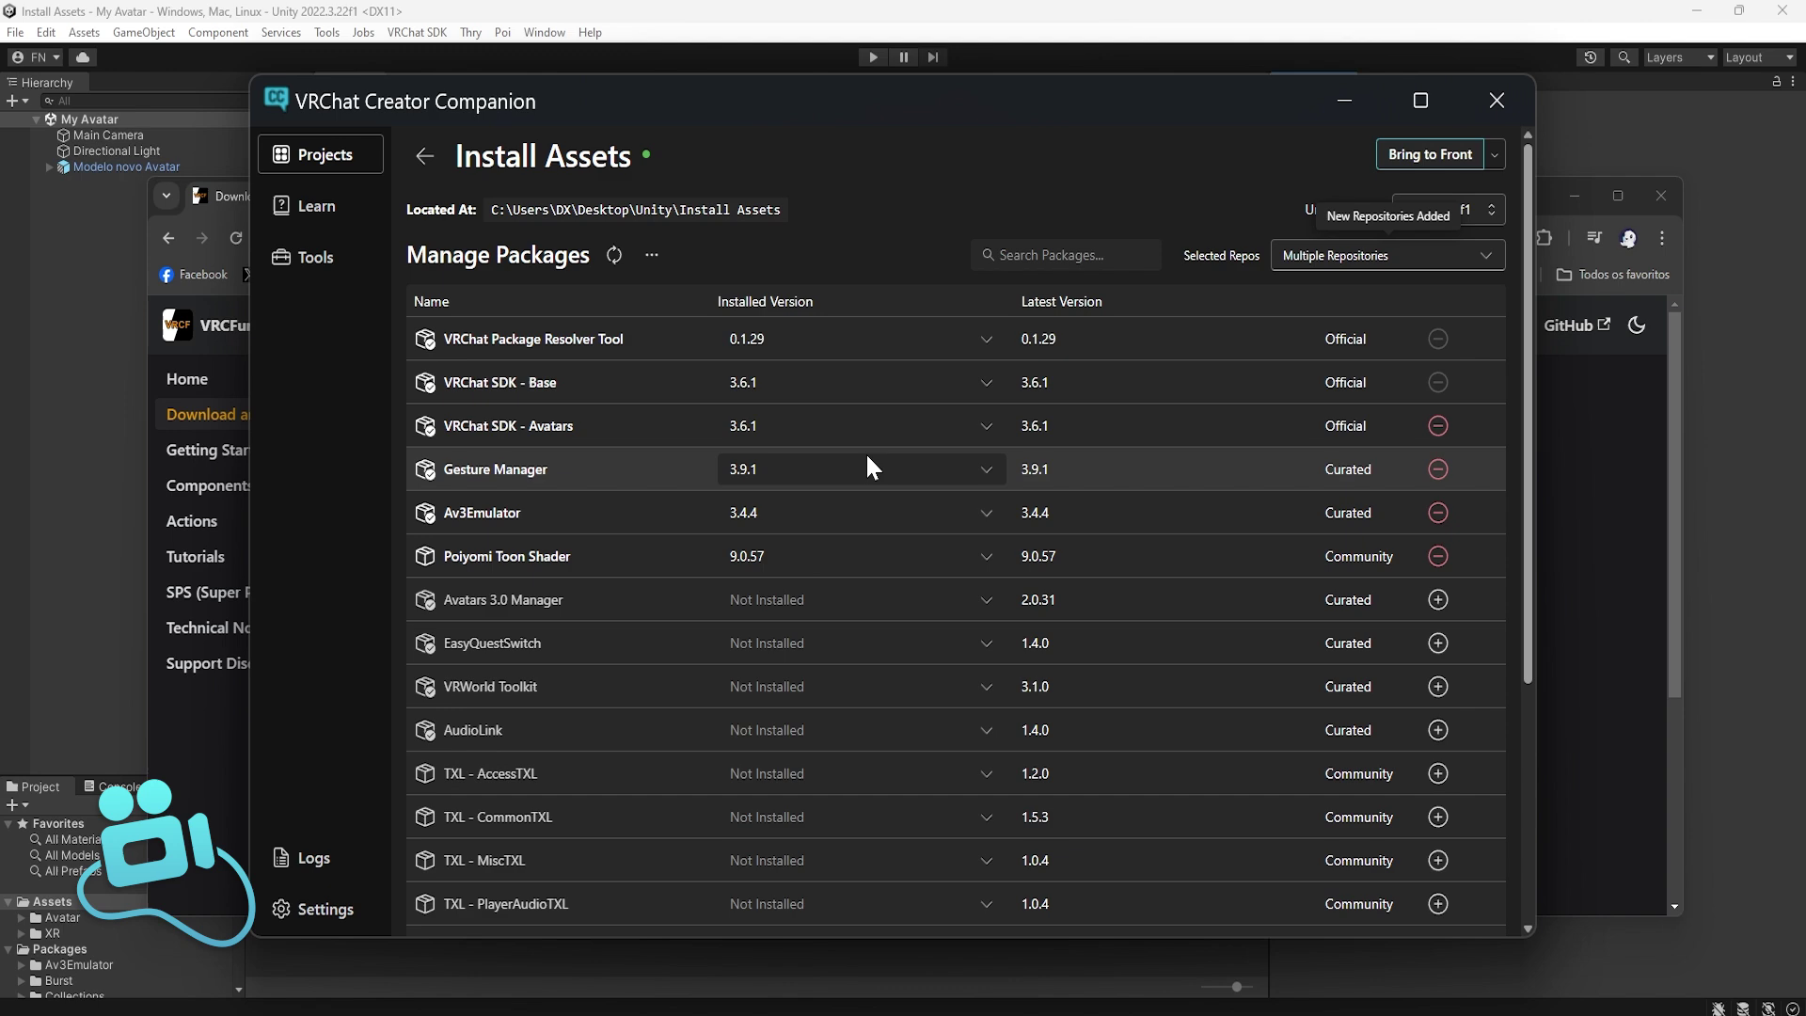
{"action": "scroll", "coordinate": [673, 494], "scroll_direction": "down", "scroll_amount": 1}
{"action": "scroll", "coordinate": [673, 494], "scroll_direction": "down", "scroll_amount": 3}
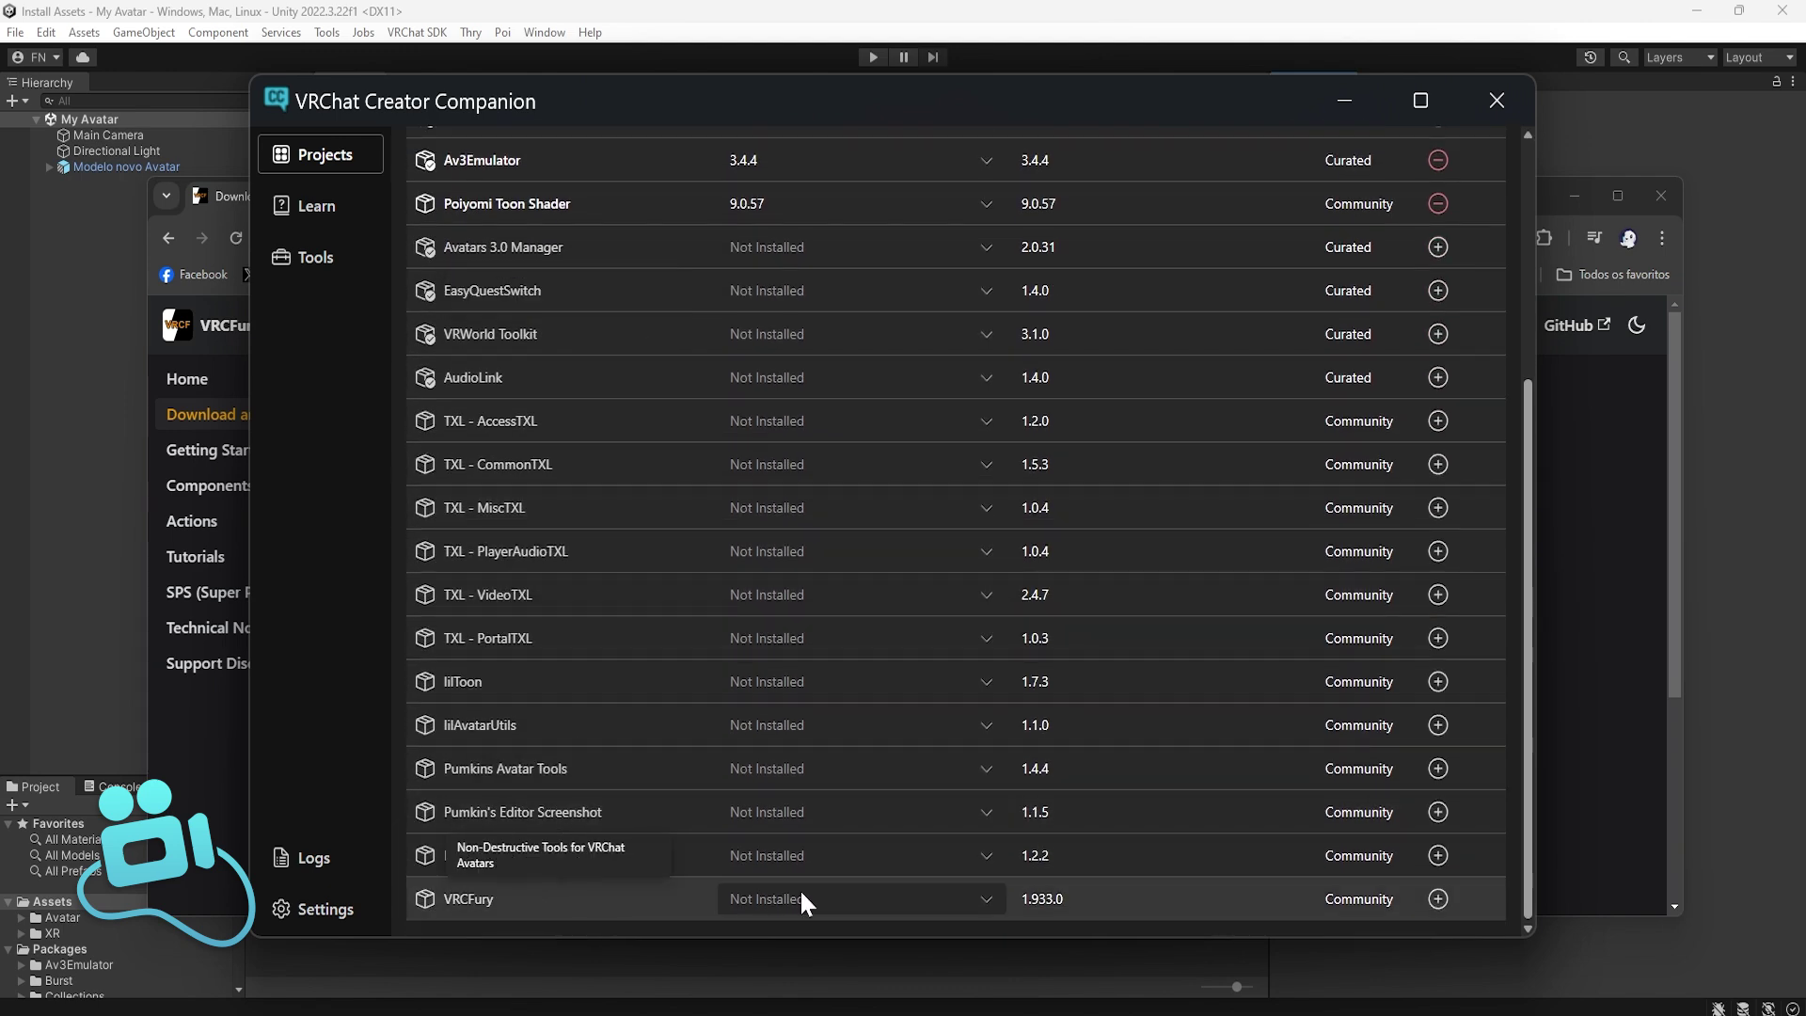
{"action": "left_click", "coordinate": [1437, 898]}
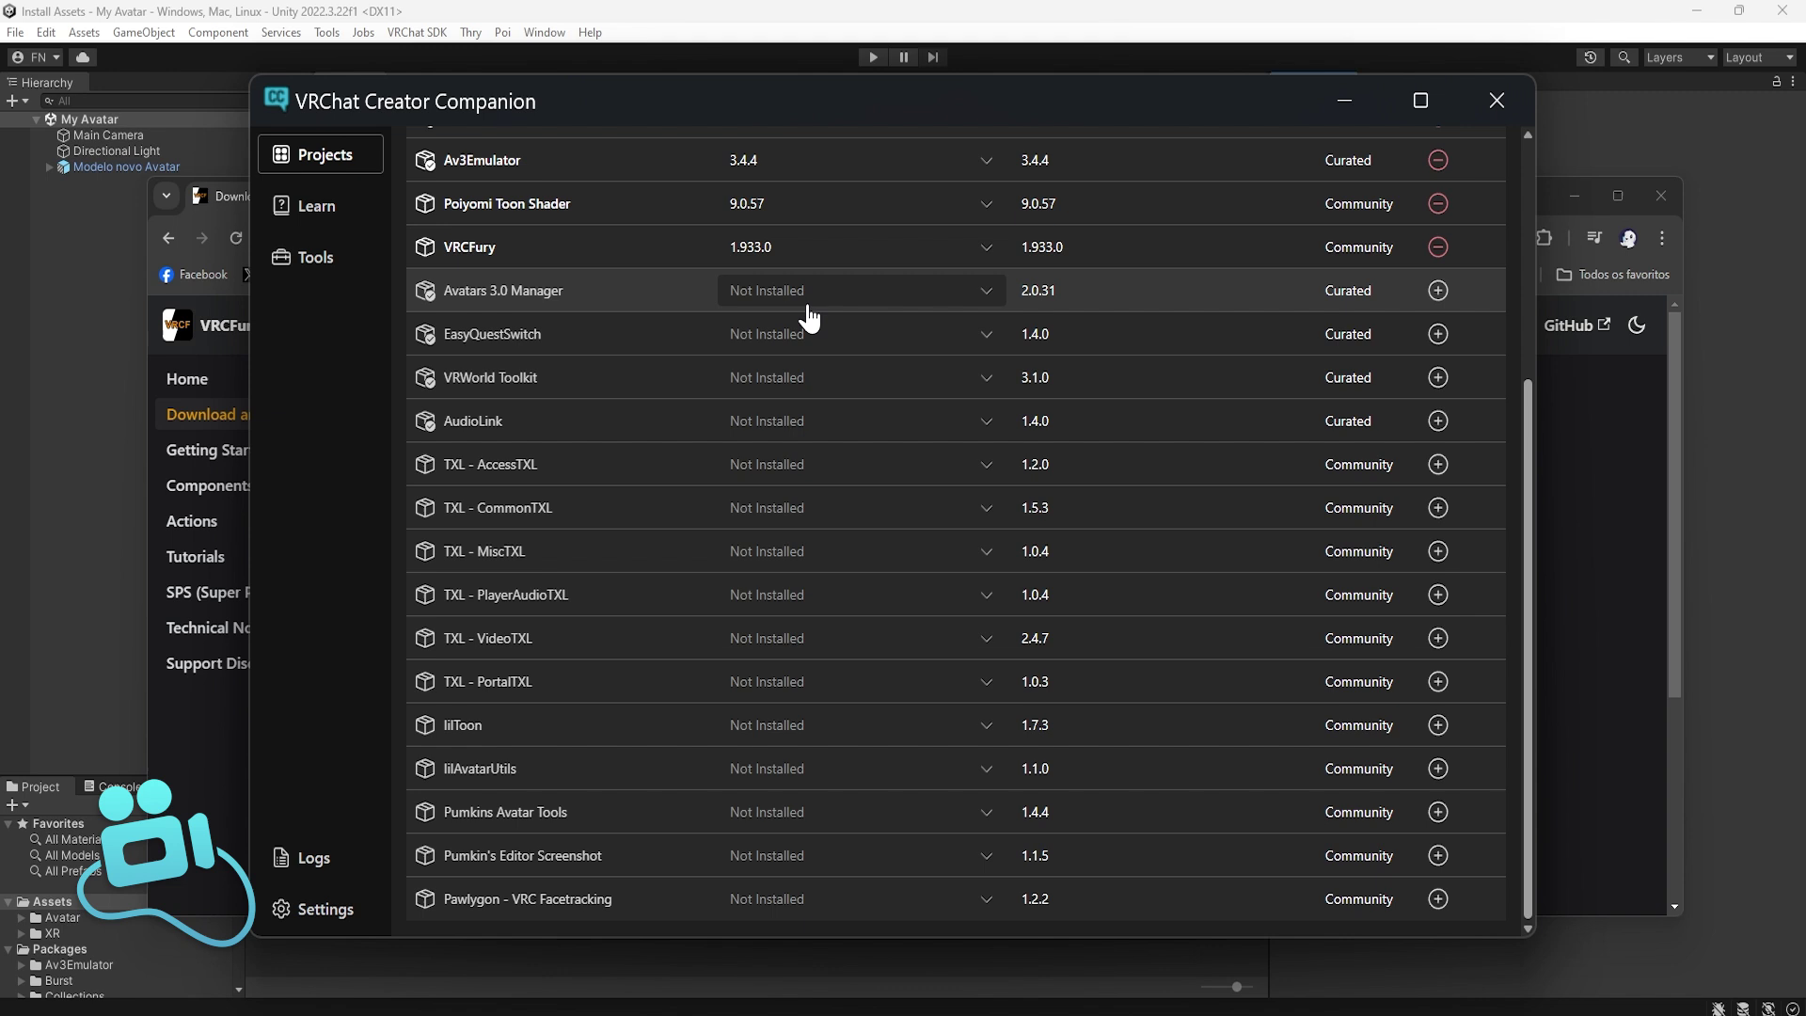
{"action": "left_click", "coordinate": [386, 60]}
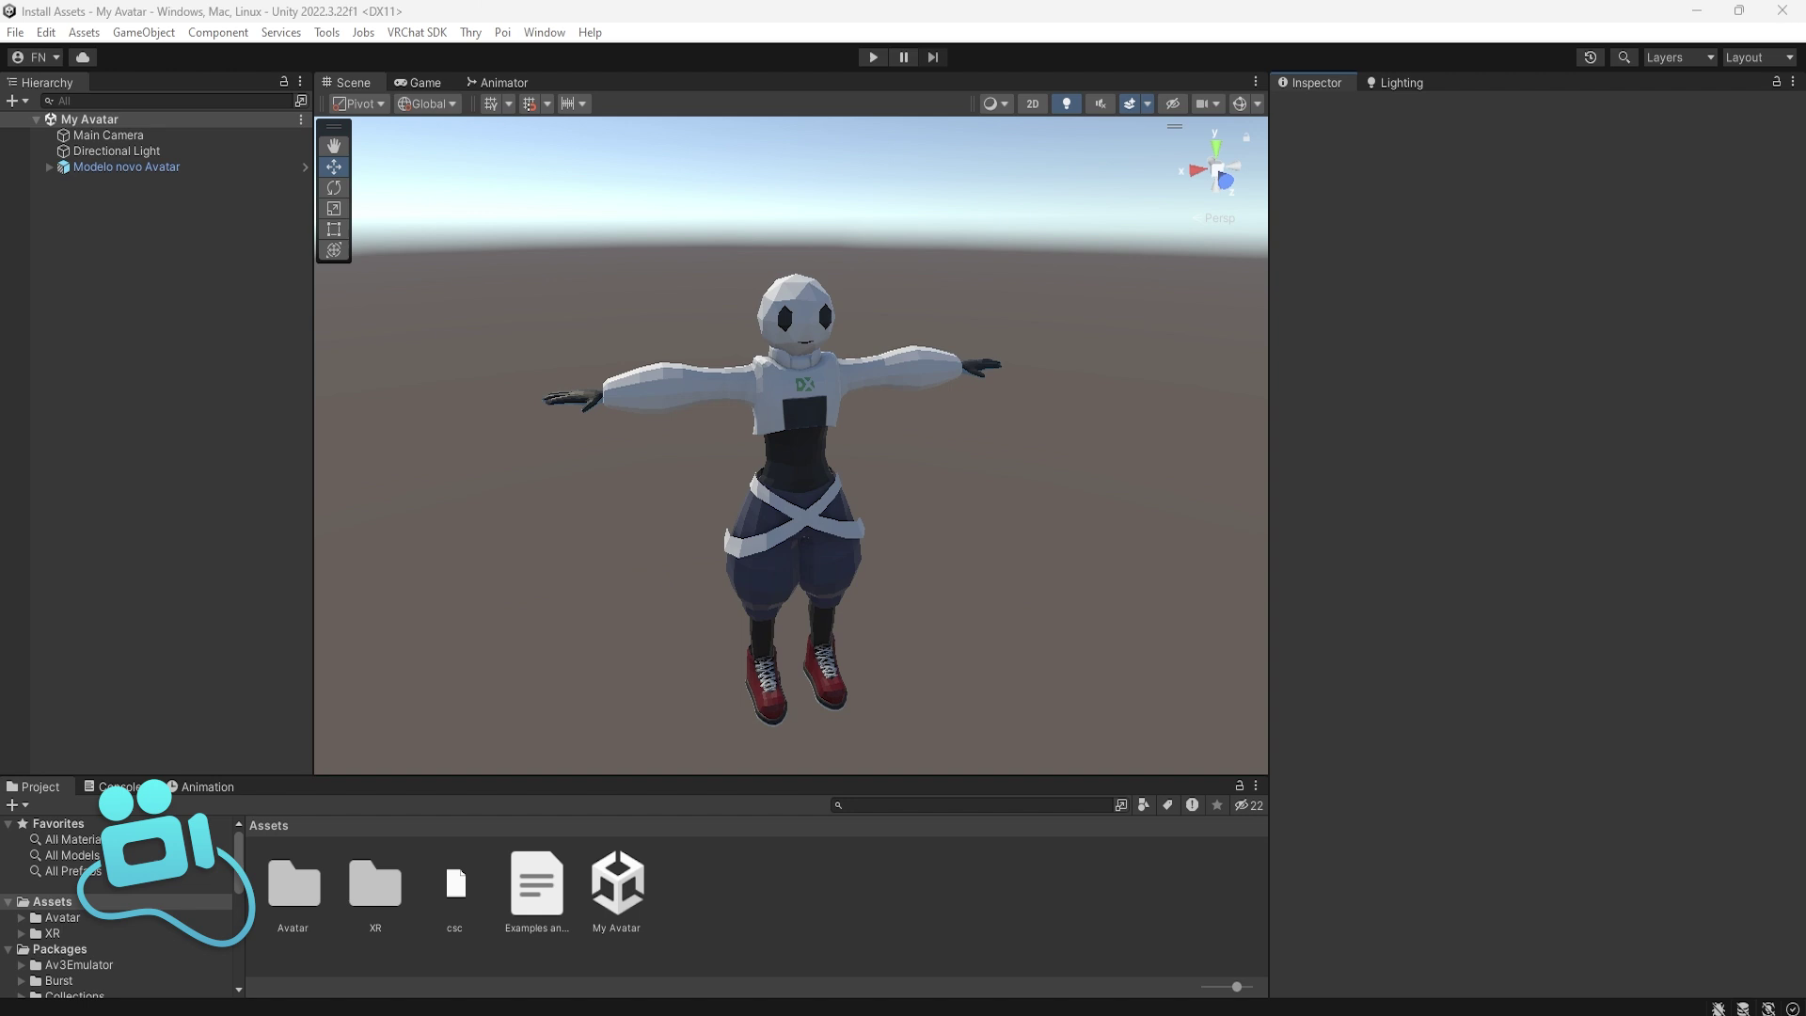
- Import all contents of CameraPath 1.0.0.unitypackage from the Export folder into the project's Assets
{"action": "left_click_drag", "start_coordinate": [1805, 227], "coordinate": [1130, 213]}
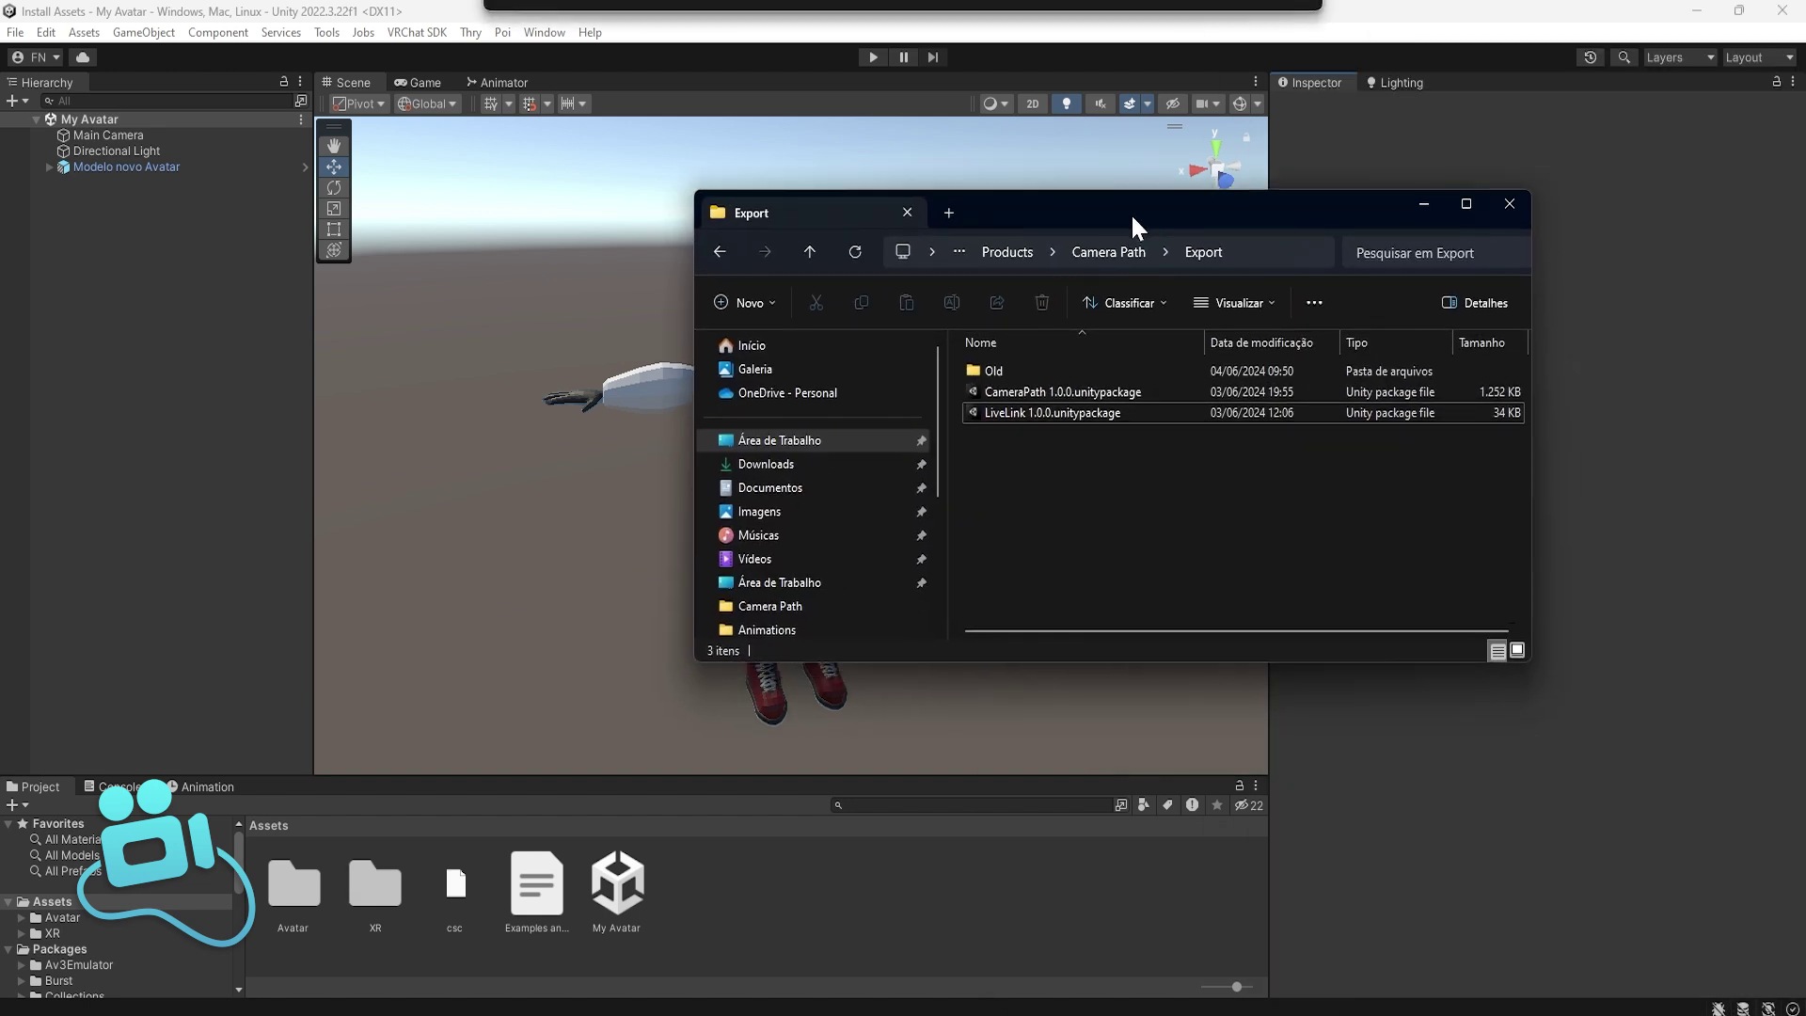
{"action": "left_click_drag", "start_coordinate": [1014, 387], "coordinate": [748, 907]}
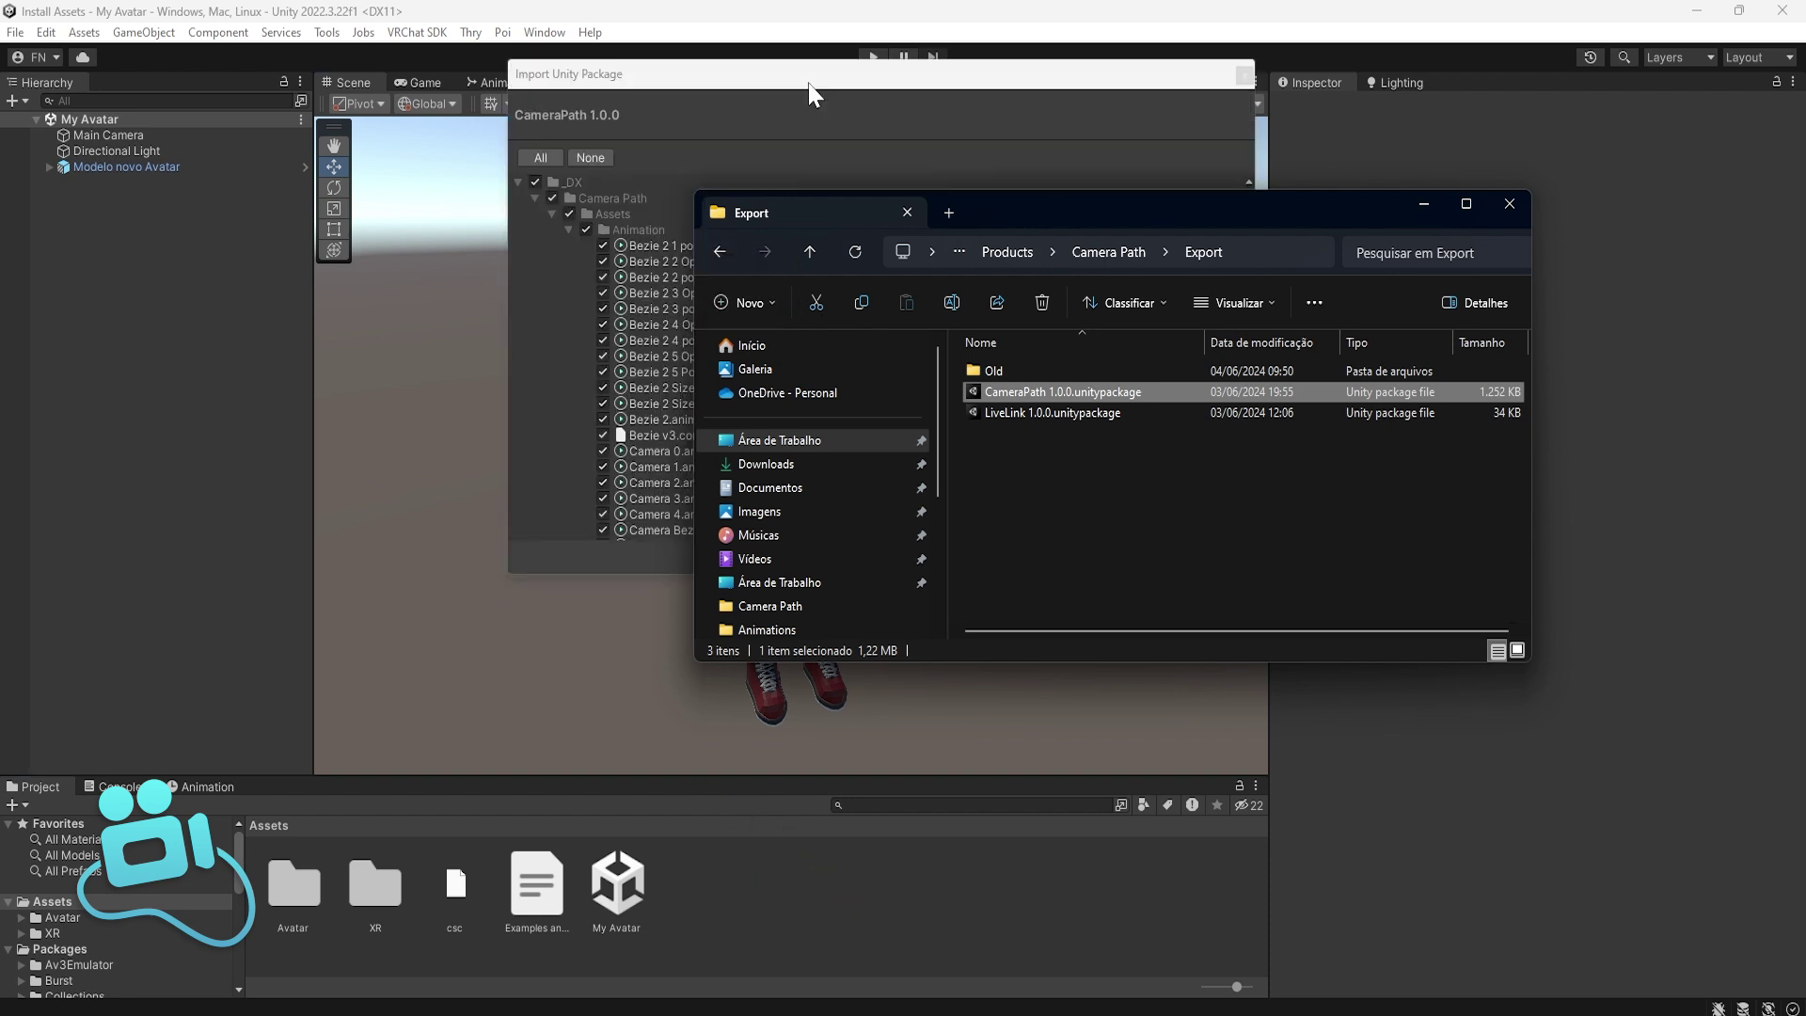
{"action": "left_click", "coordinate": [1218, 559]}
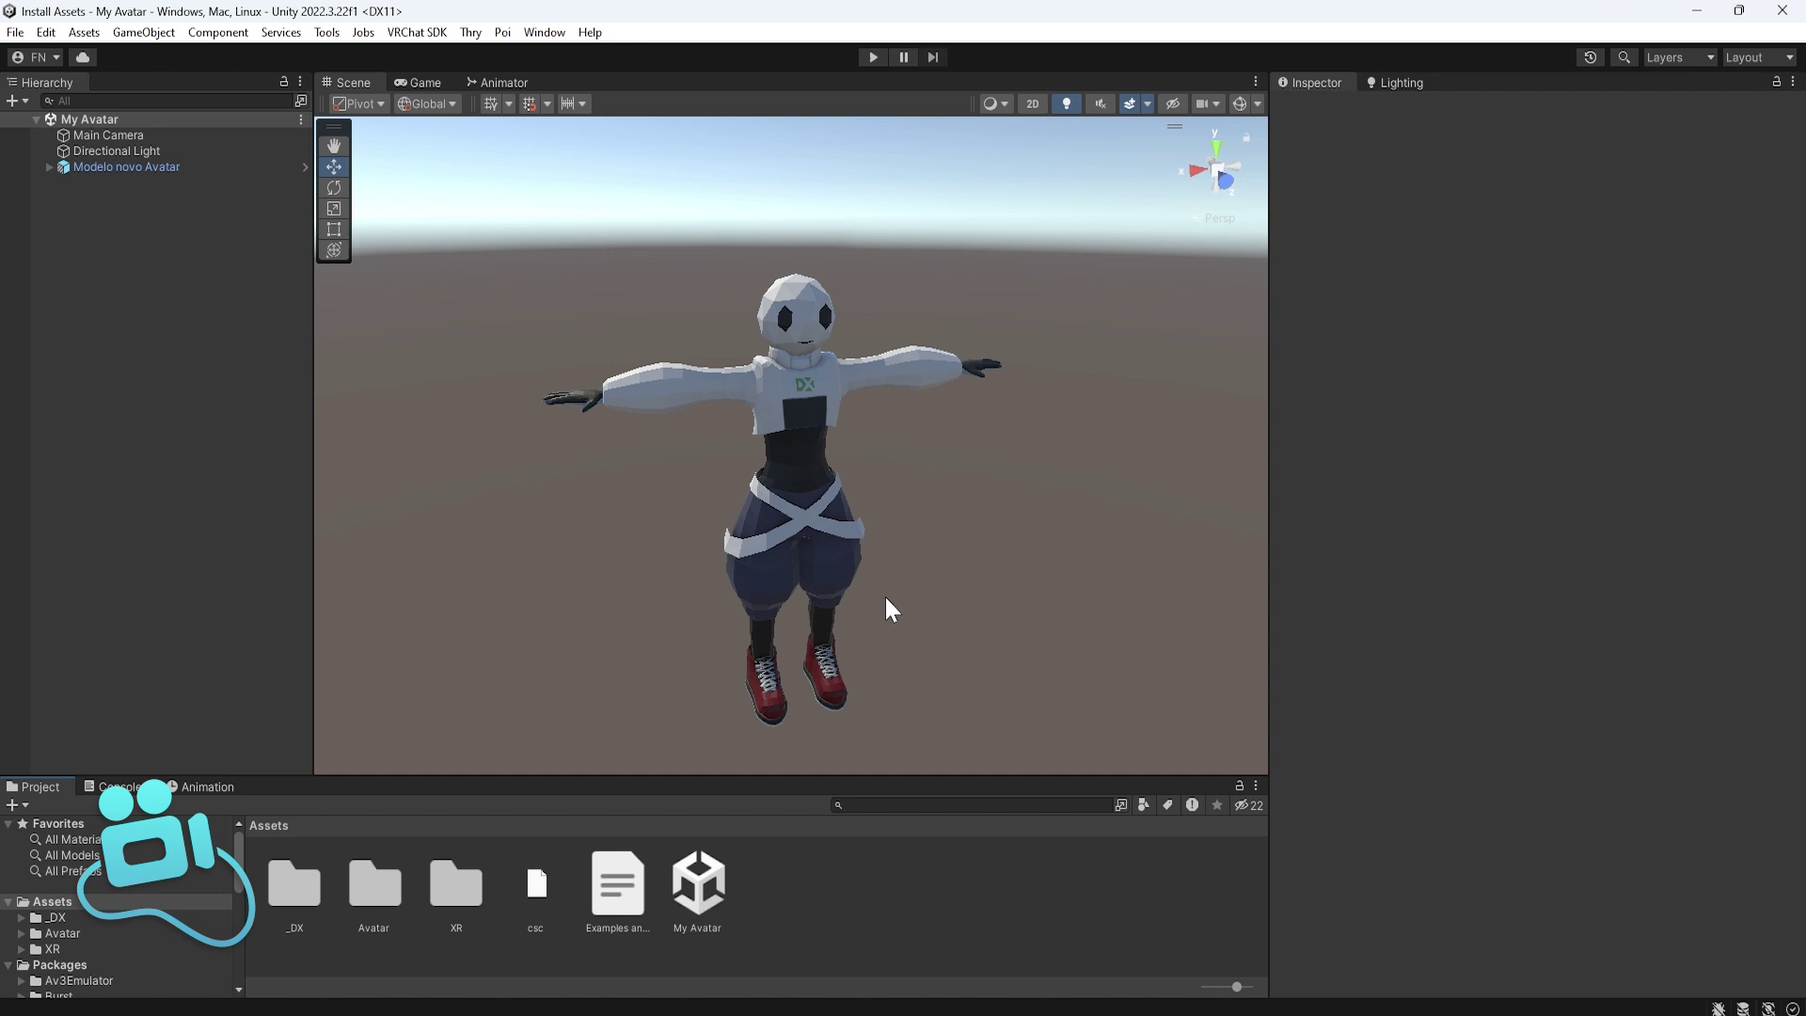
- Open the _DX/Camera Path/Prefabs folder and inspect the Camera Path and Camera Path [ LiveLink ] prefabs
{"action": "left_click", "coordinate": [295, 889]}
{"action": "double_click", "coordinate": [290, 903]}
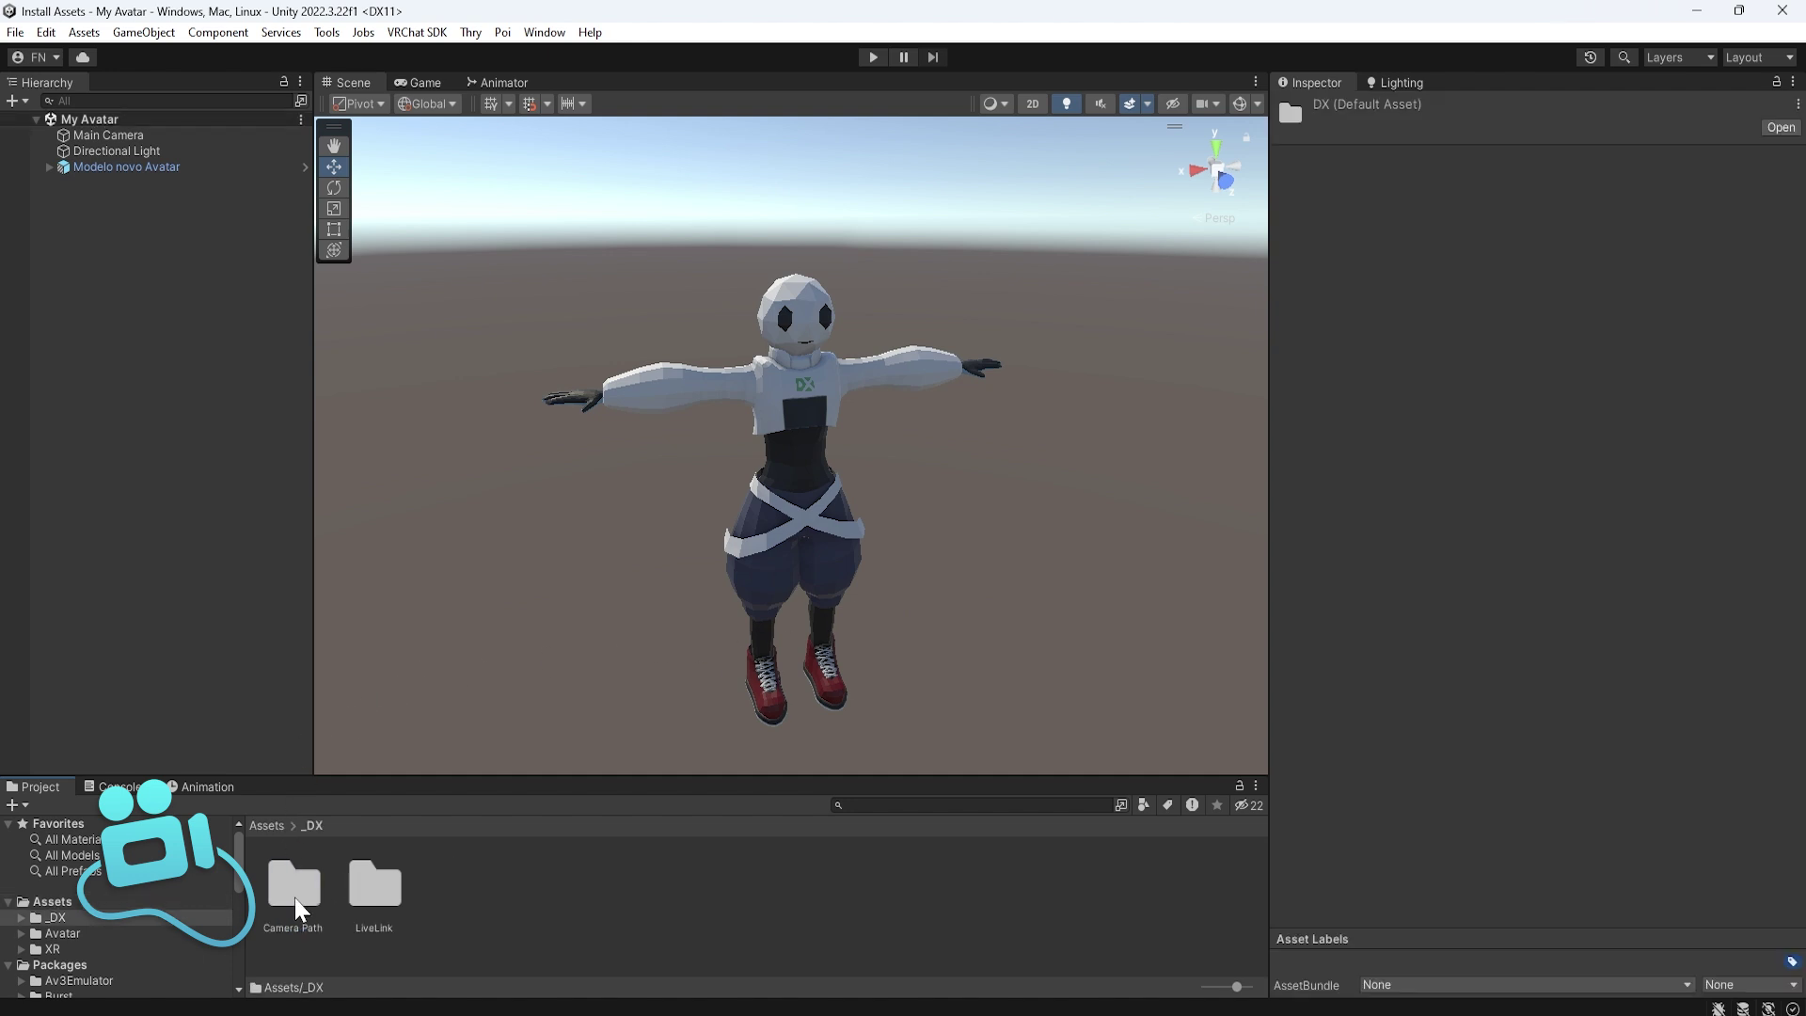
{"action": "double_click", "coordinate": [296, 897]}
{"action": "double_click", "coordinate": [397, 894]}
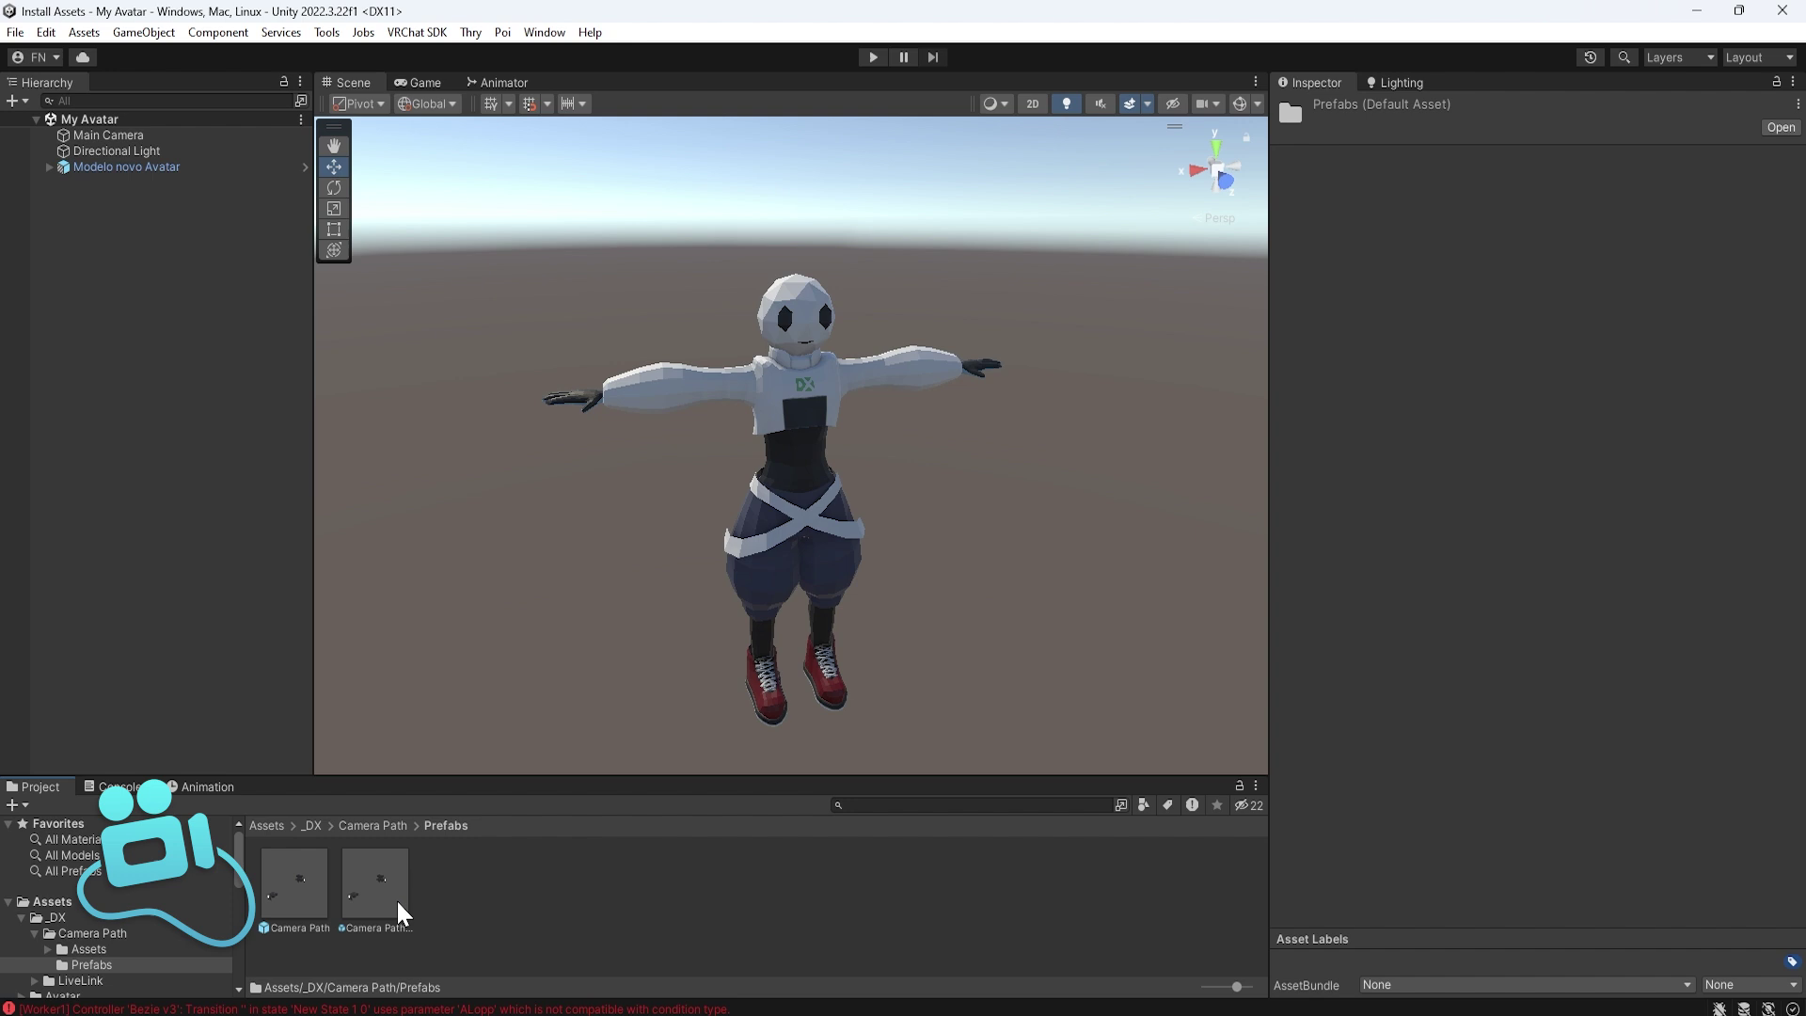
{"action": "left_click", "coordinate": [294, 884]}
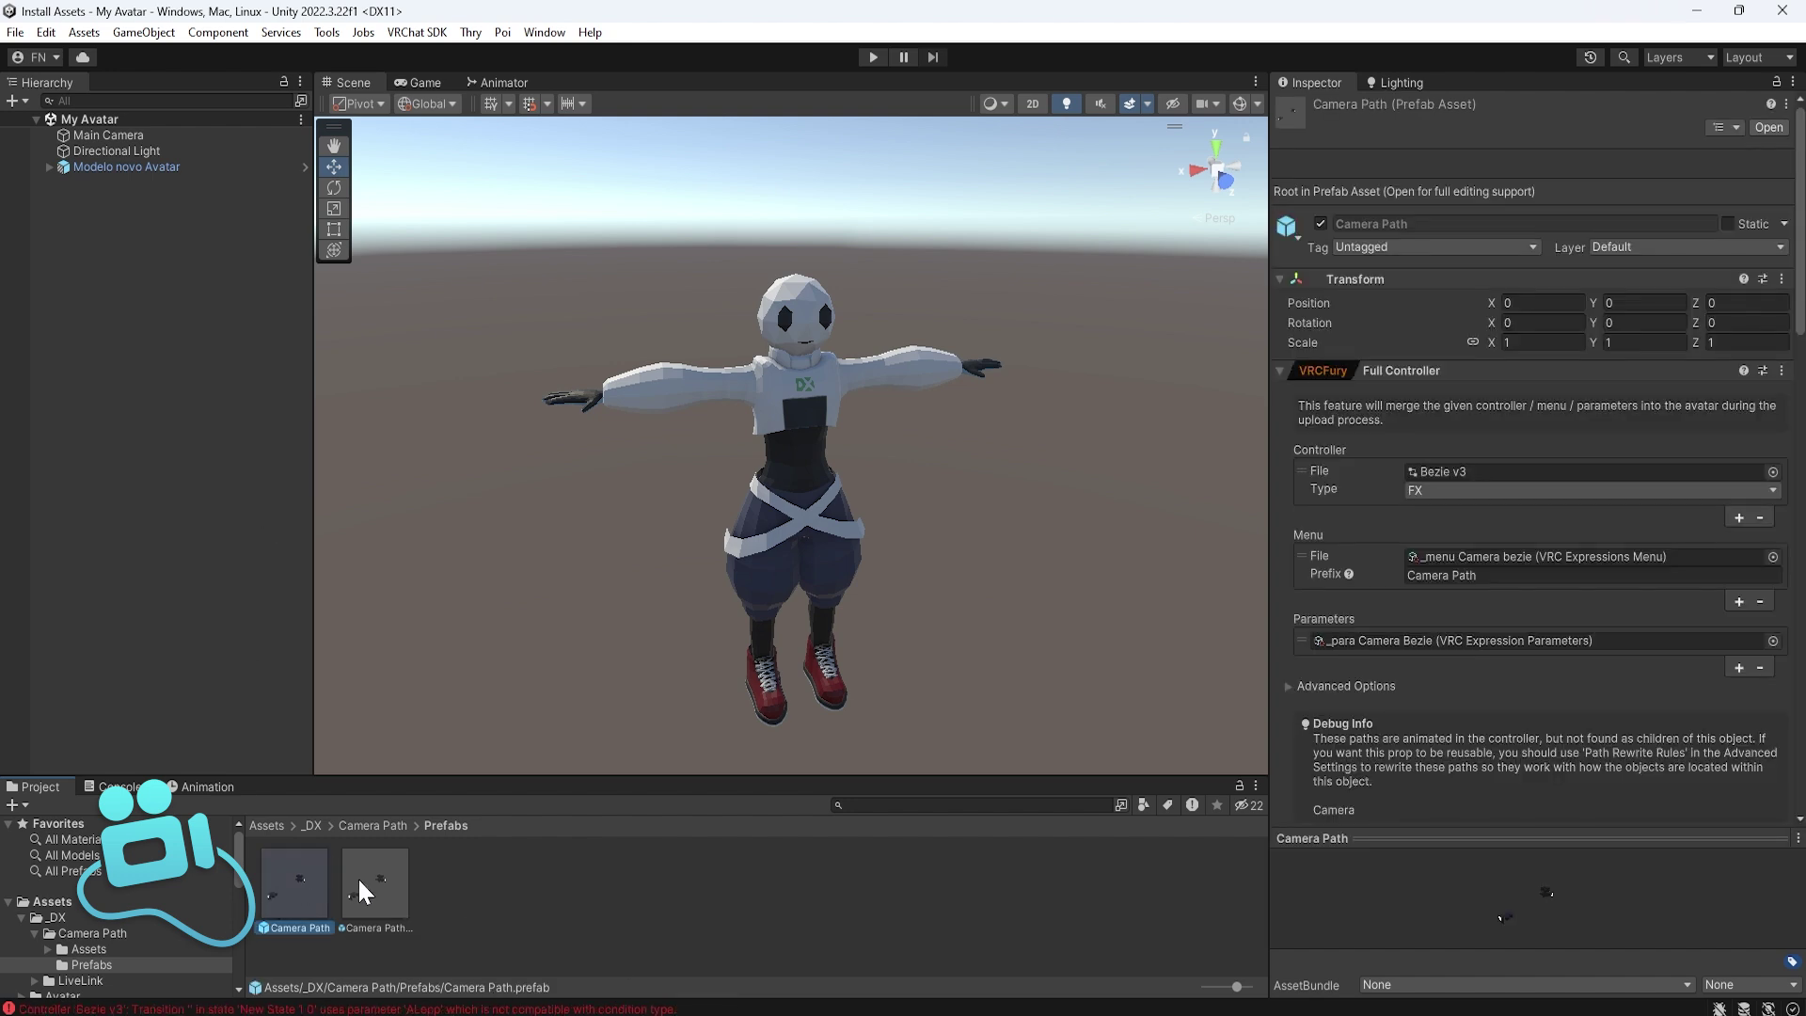
{"action": "left_click", "coordinate": [358, 877]}
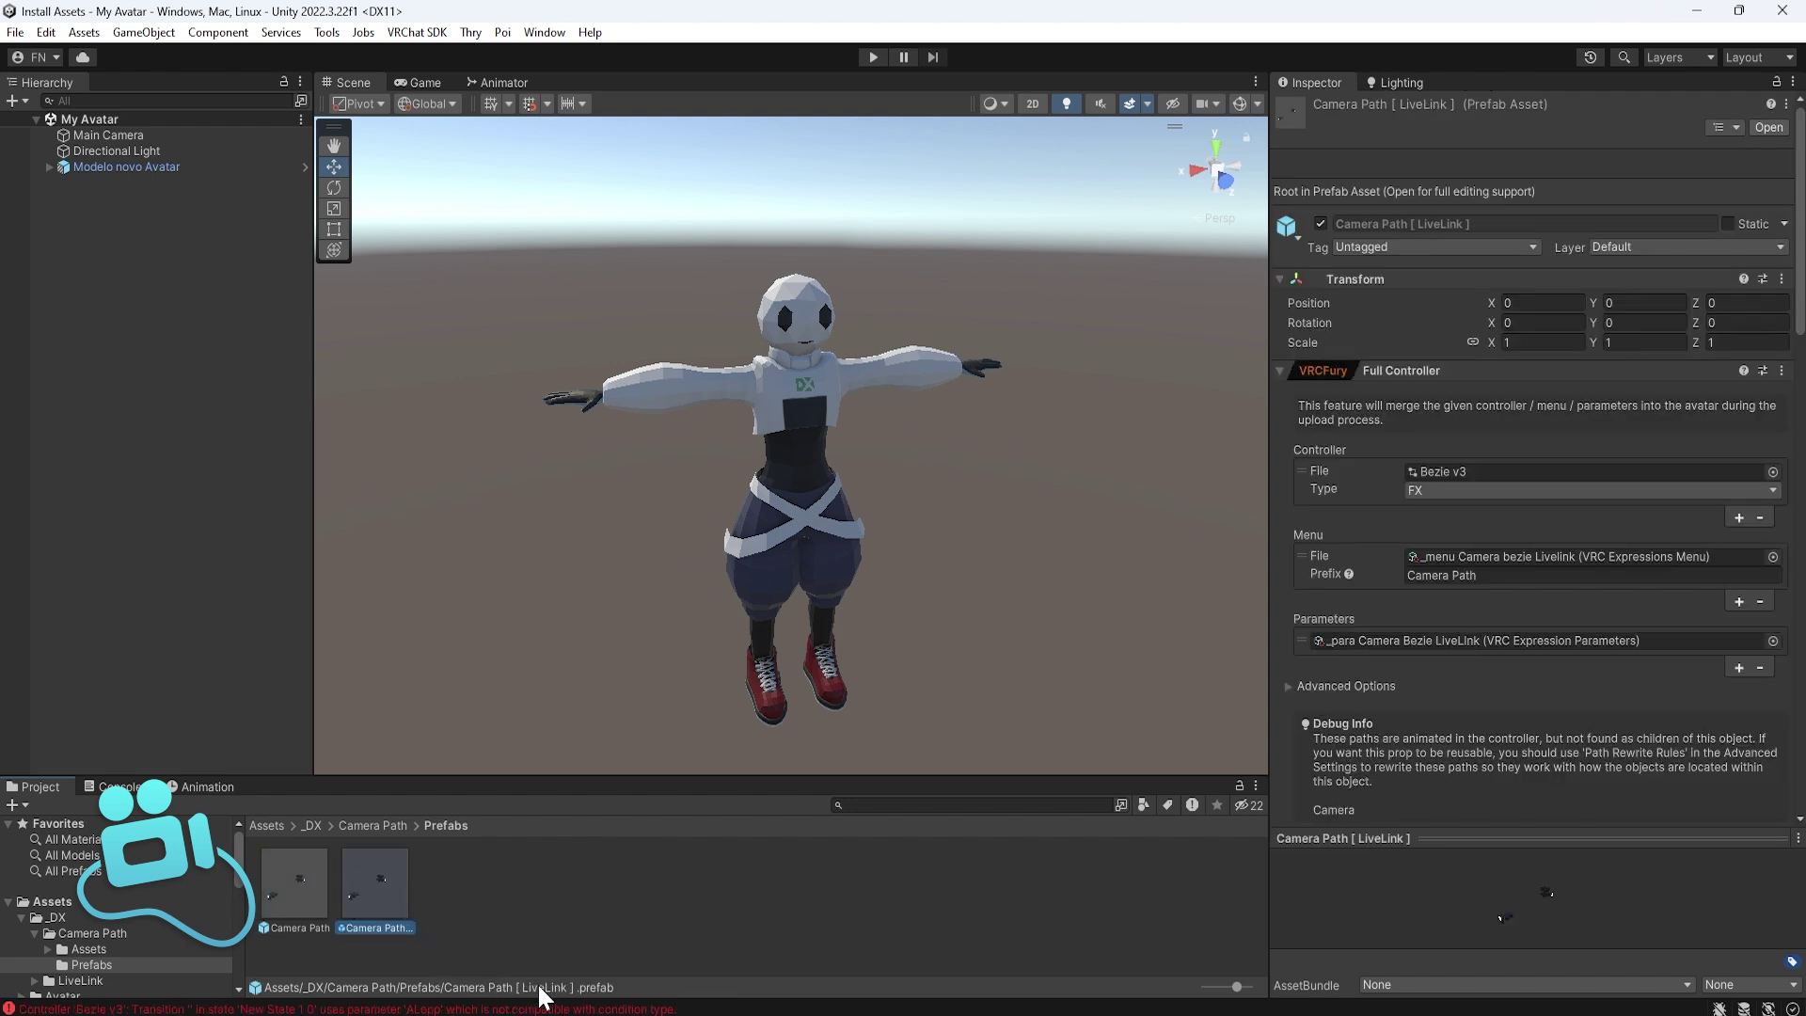
{"action": "left_click", "coordinate": [290, 882]}
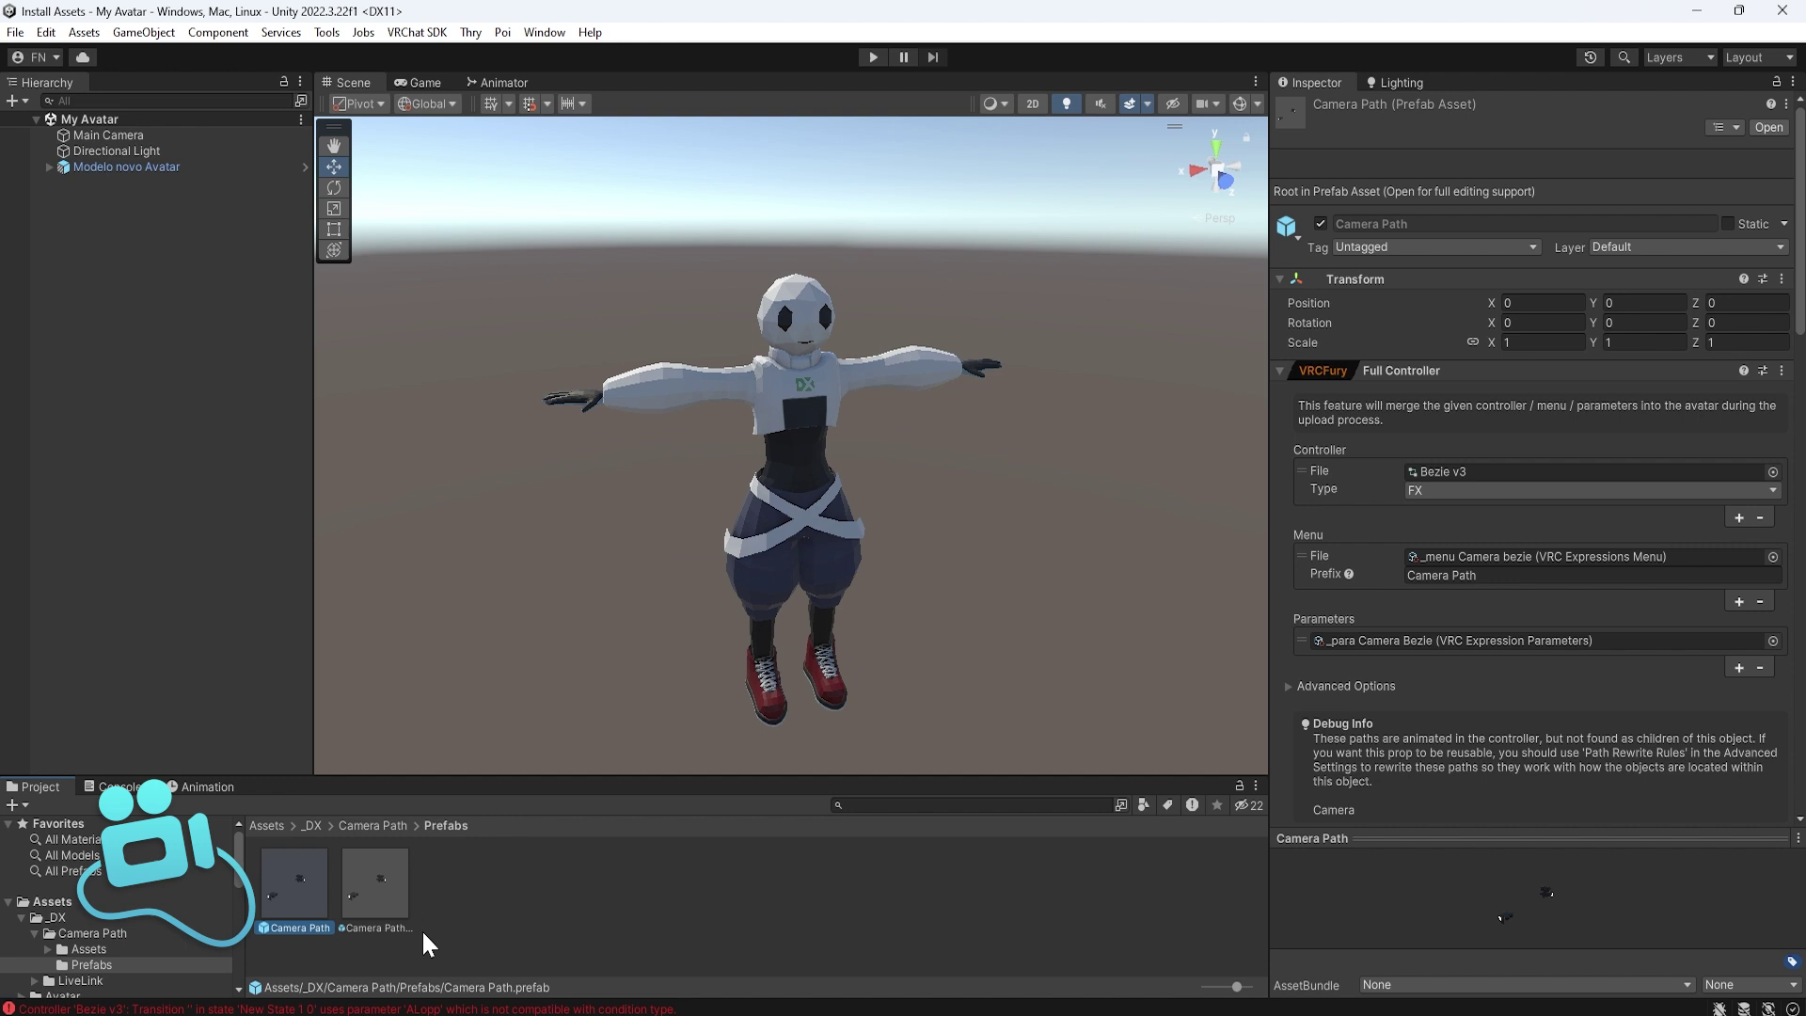
- Add the Camera Path [ LiveLink ] prefab to the scene and make it a child of Modelo novo Avatar
{"action": "left_click", "coordinate": [378, 867]}
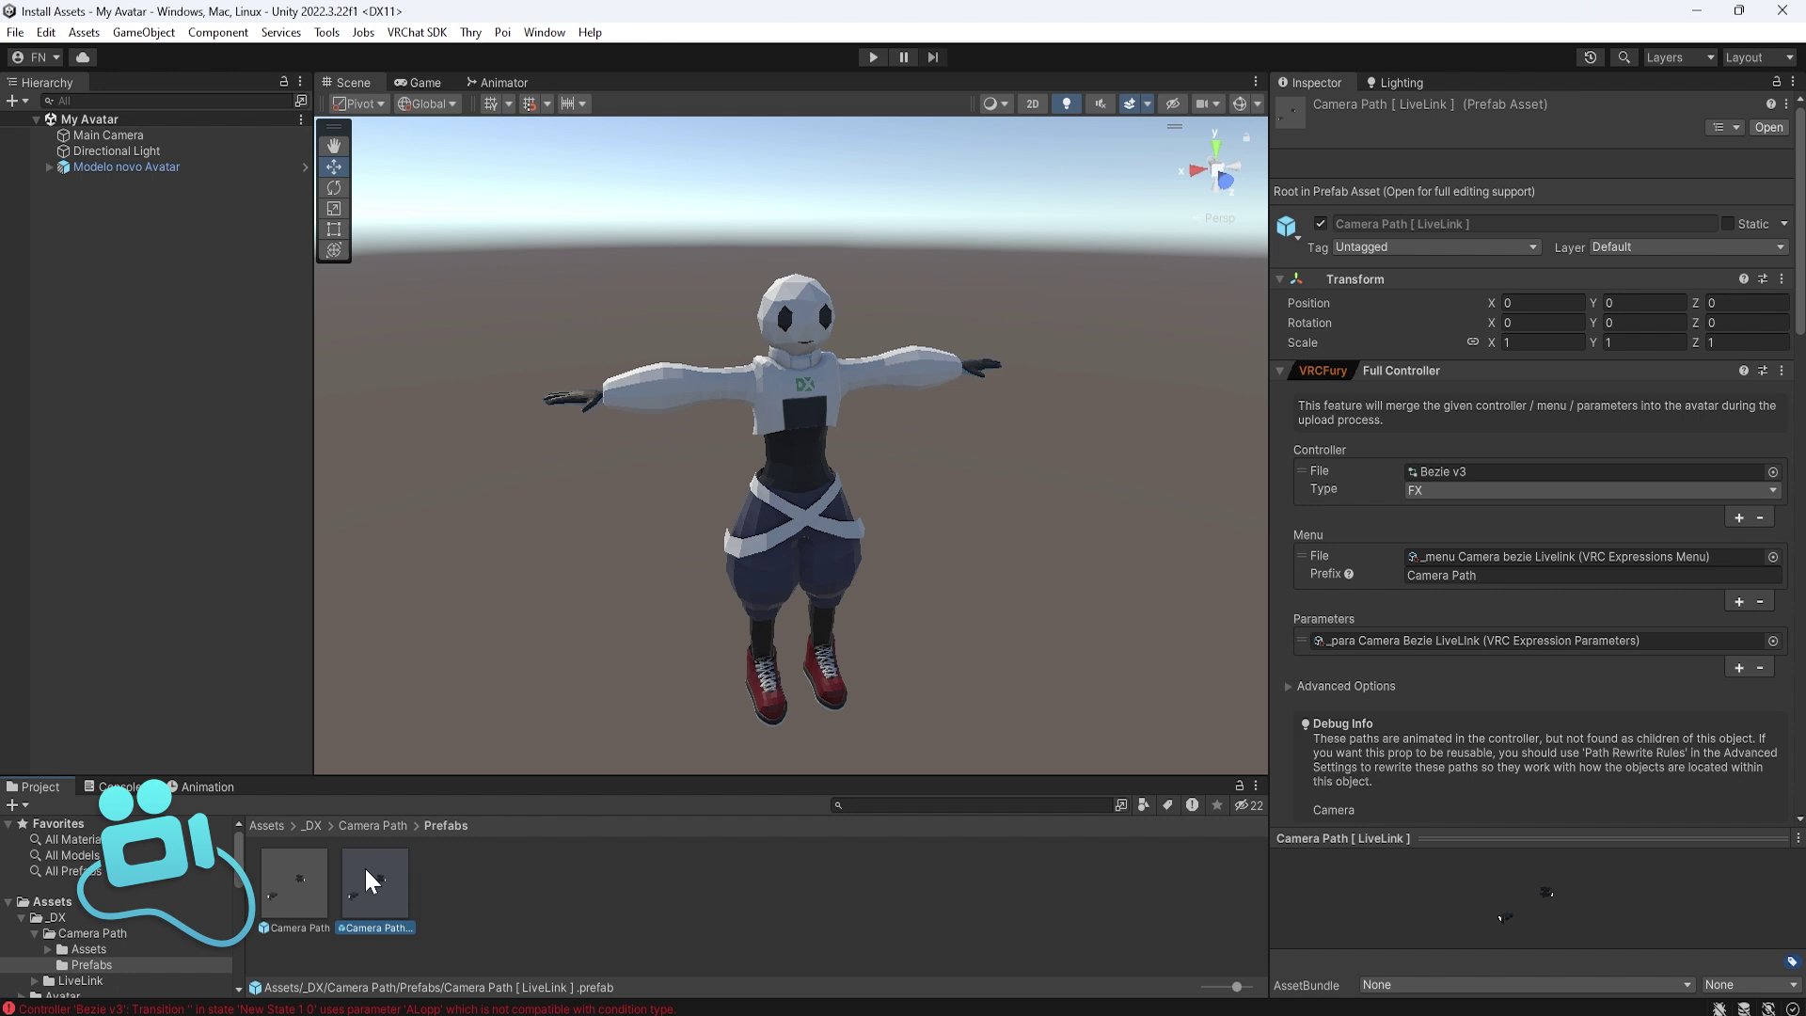
{"action": "left_click_drag", "start_coordinate": [365, 881], "coordinate": [128, 427]}
{"action": "left_click_drag", "start_coordinate": [143, 489], "coordinate": [146, 487]}
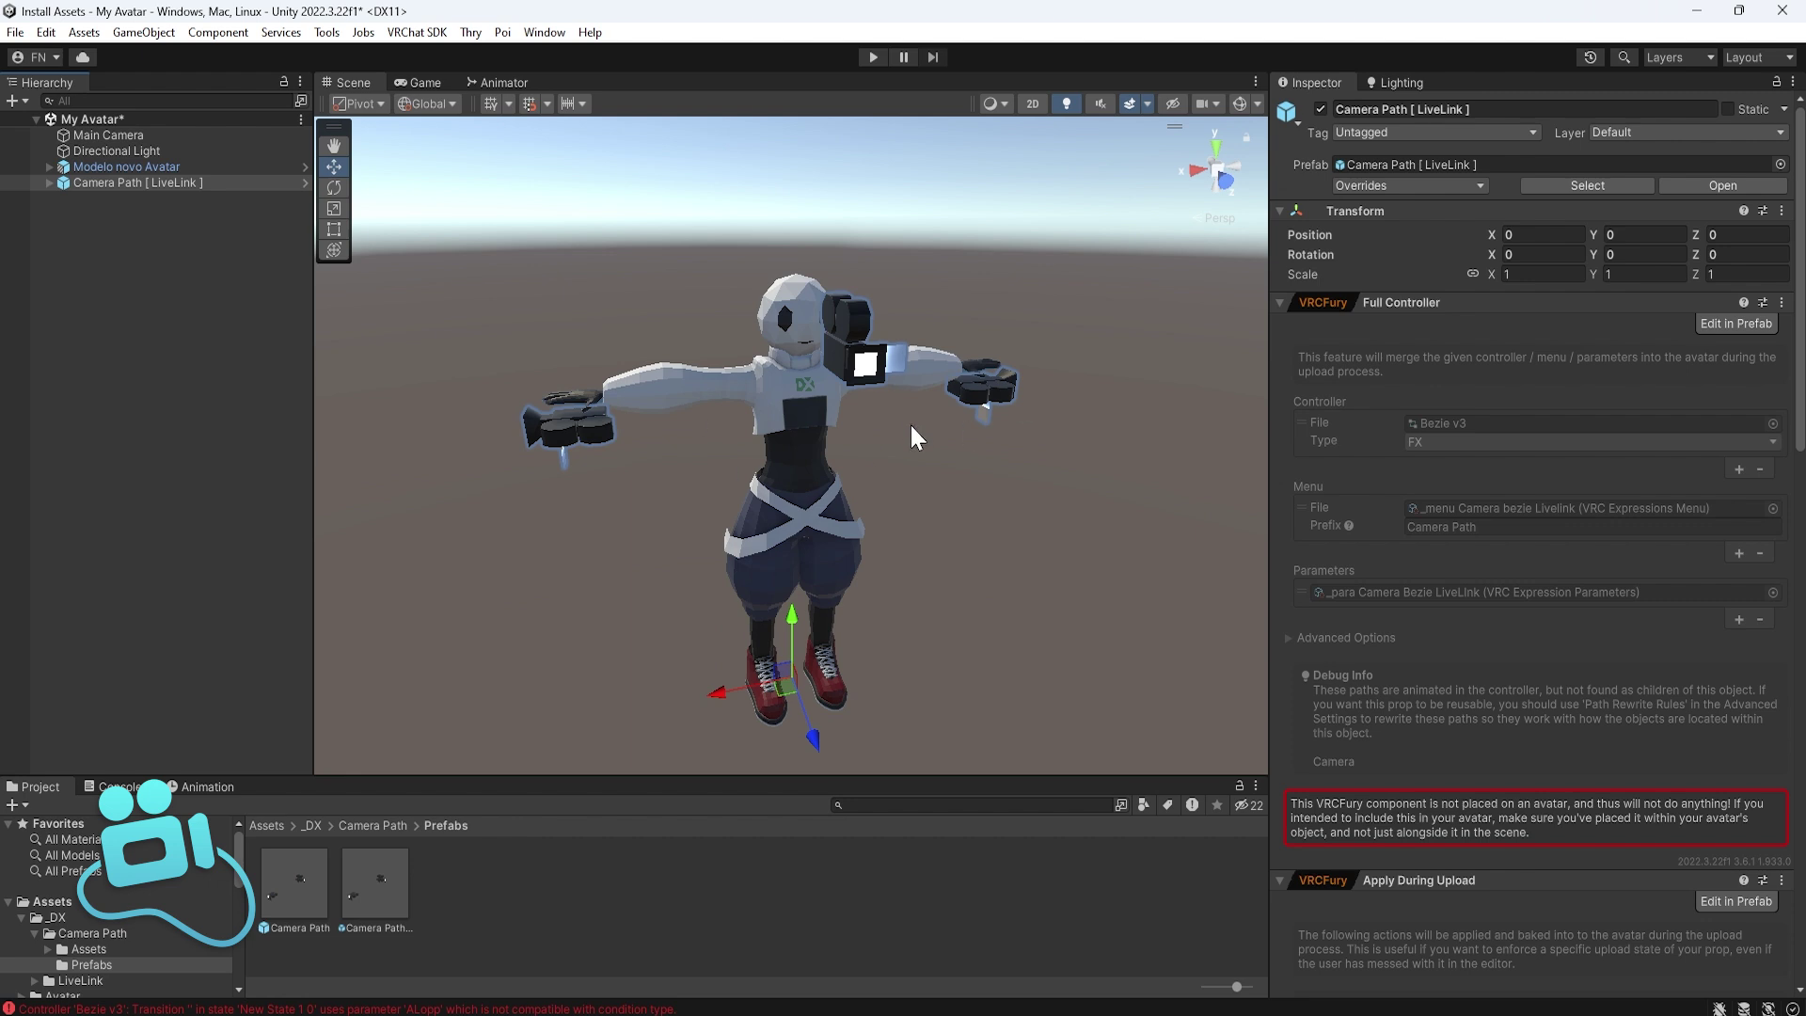
{"action": "left_click_drag", "start_coordinate": [87, 183], "coordinate": [150, 167]}
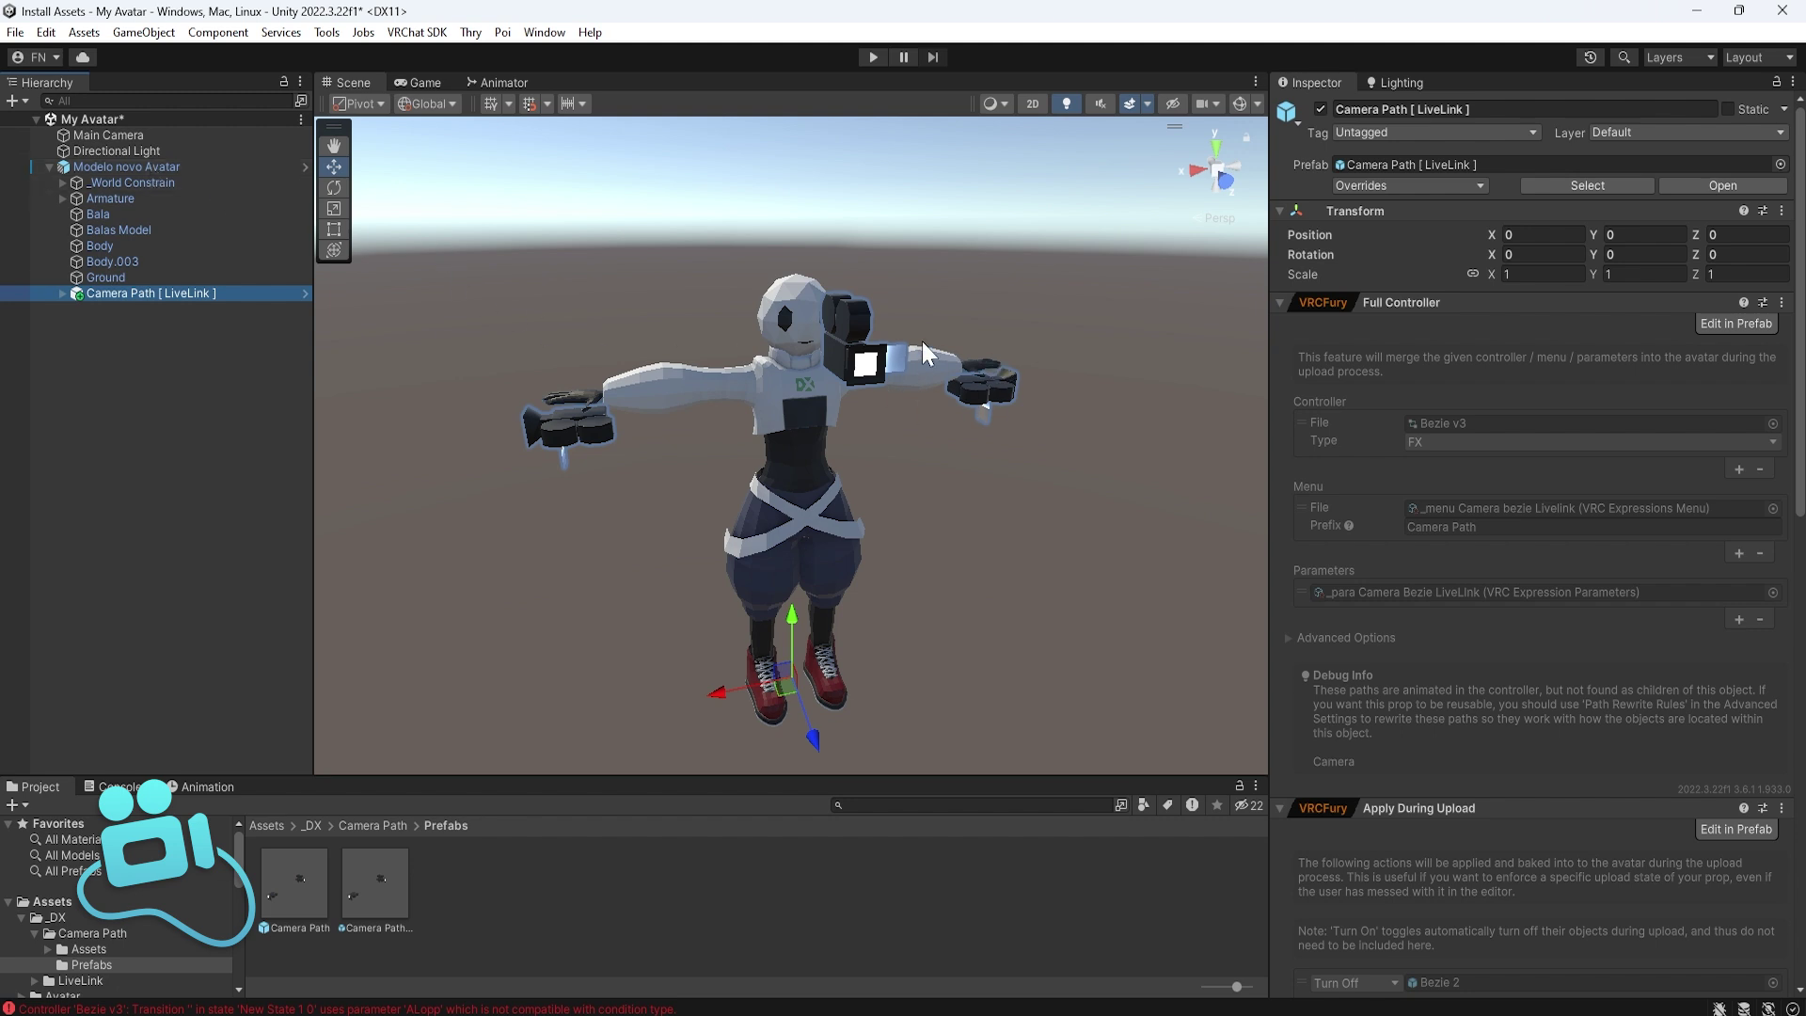
- Move Hand Camera R inside Camera Path [ LiveLink ] closer to the avatar's hand, to about X 0.8232, Y 1.2571
{"action": "left_click", "coordinate": [63, 293]}
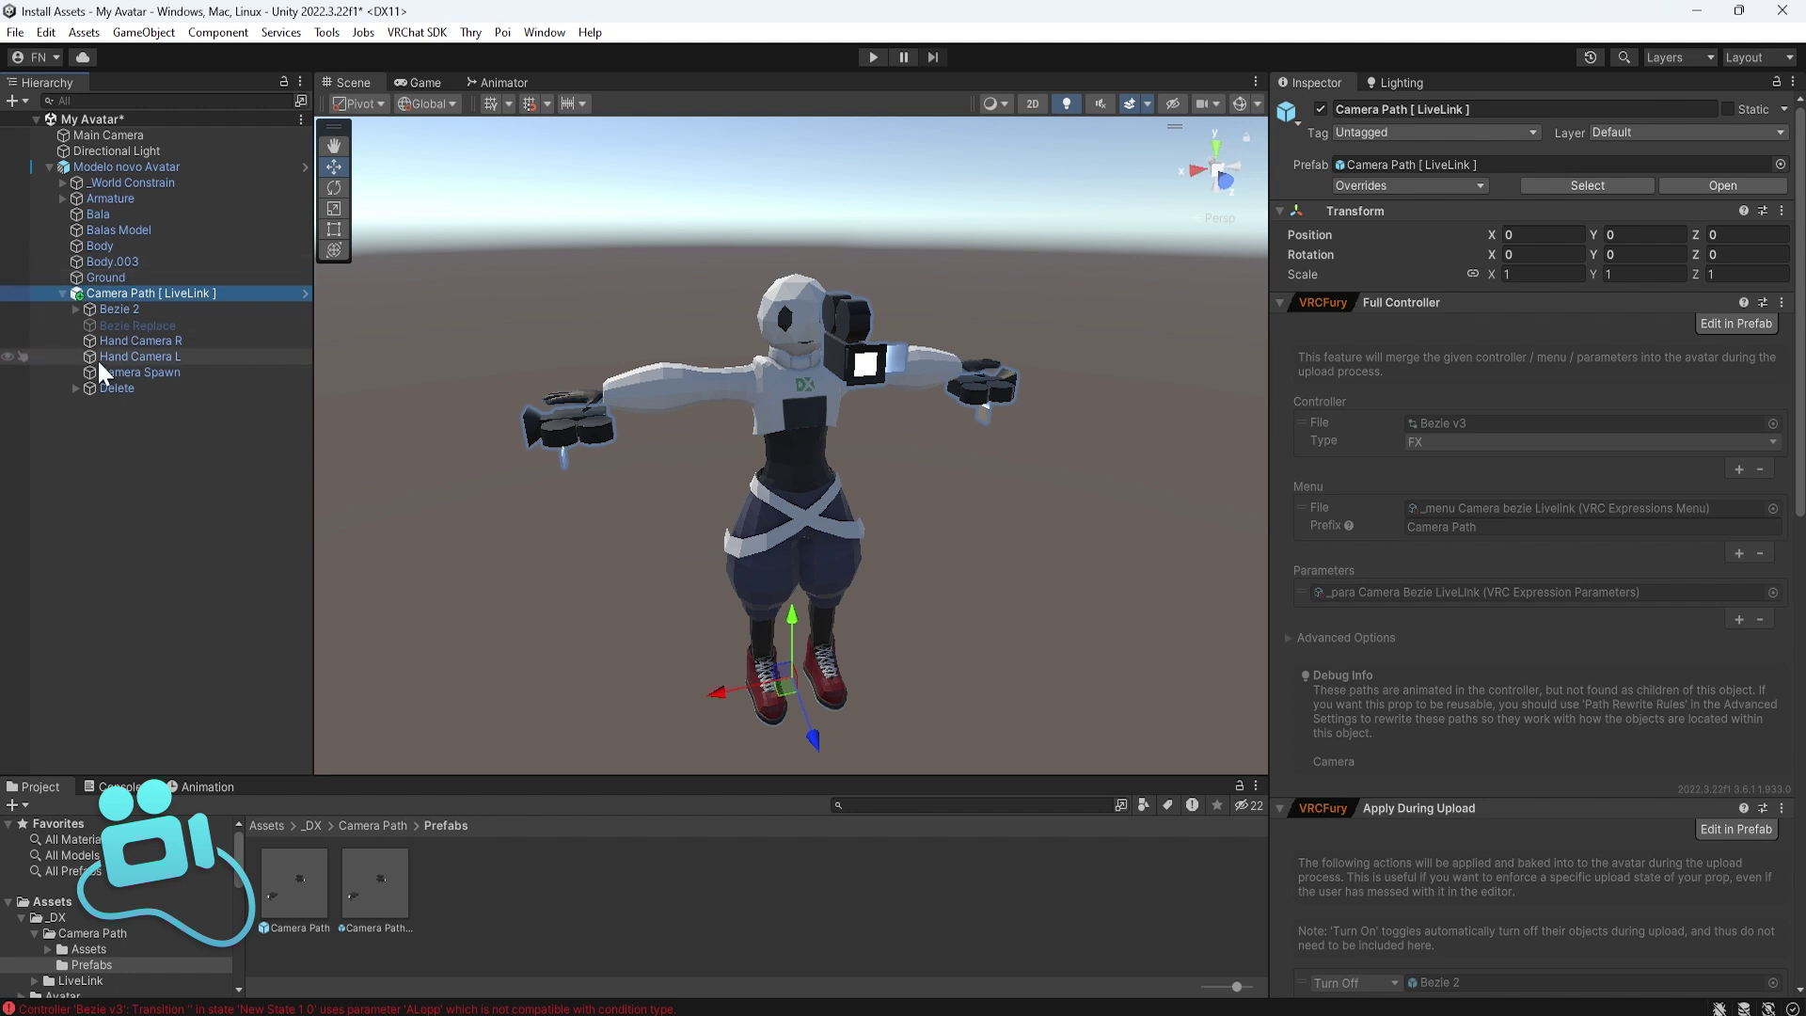
{"action": "left_click", "coordinate": [154, 344]}
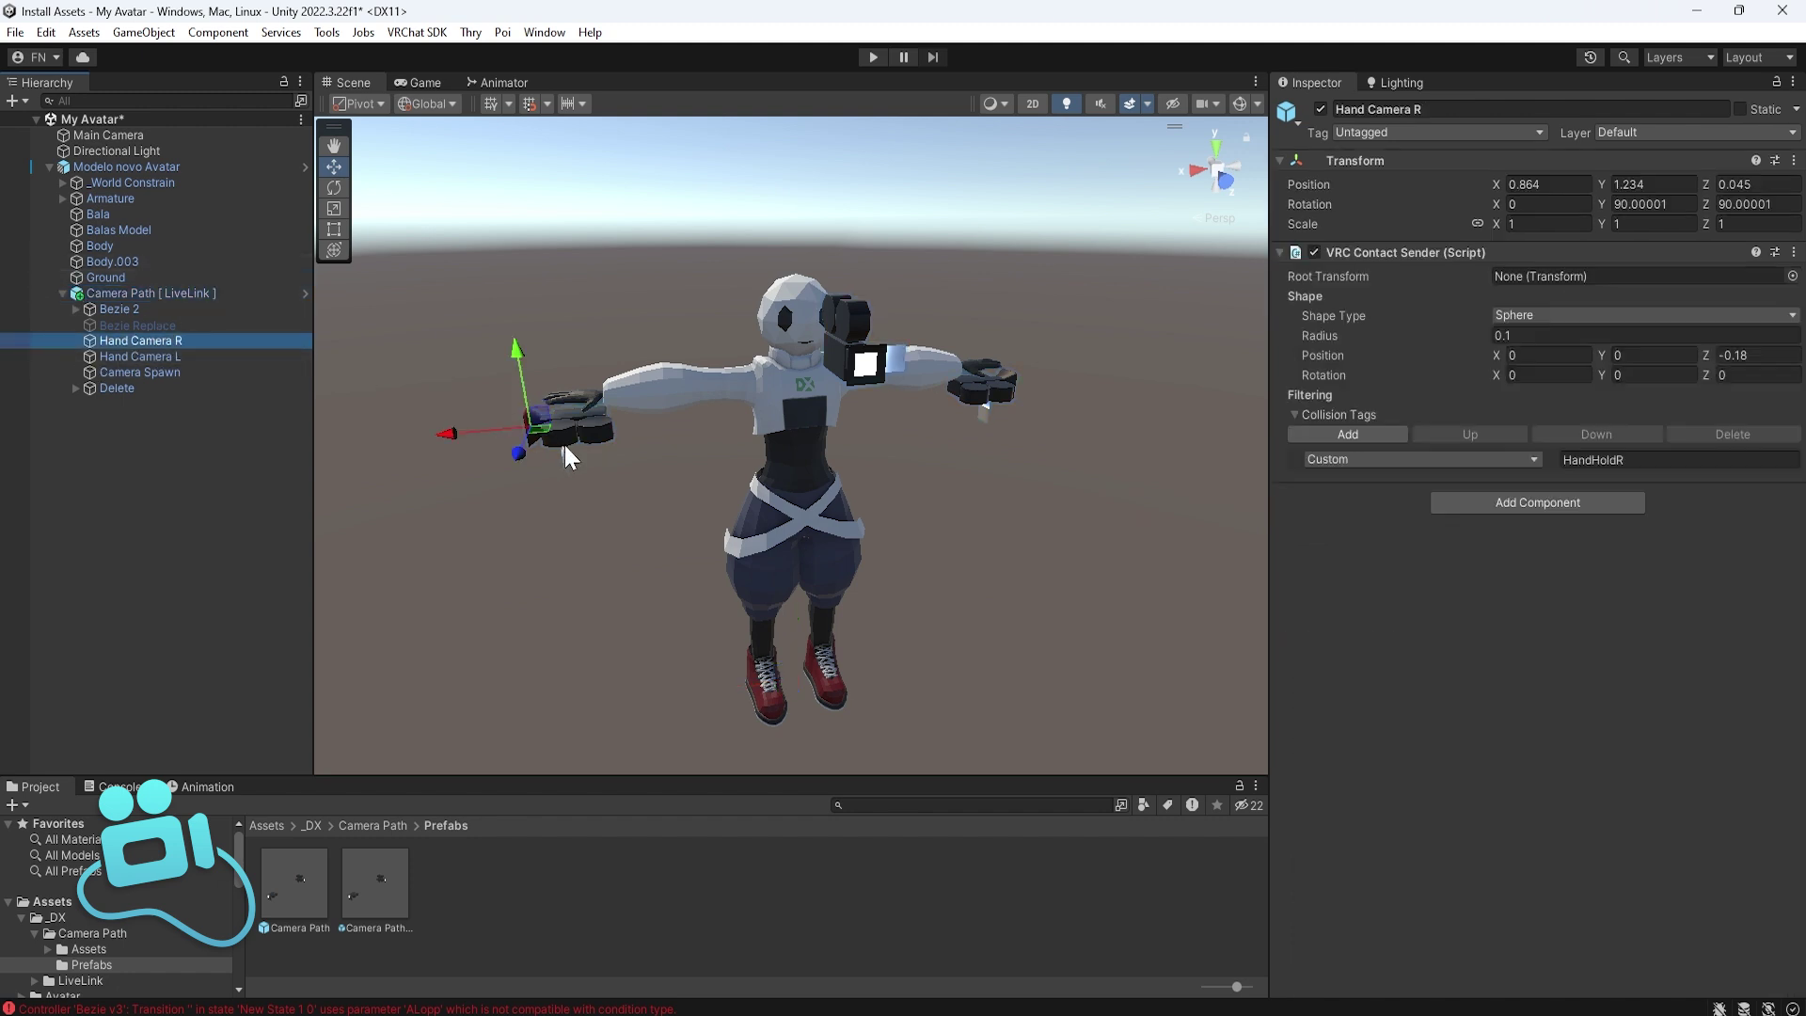
{"action": "left_click_drag", "start_coordinate": [565, 444], "coordinate": [715, 478], "text": "alt"}
{"action": "scroll", "coordinate": [721, 479], "scroll_direction": "up", "scroll_amount": 5}
{"action": "left_click", "coordinate": [619, 352]}
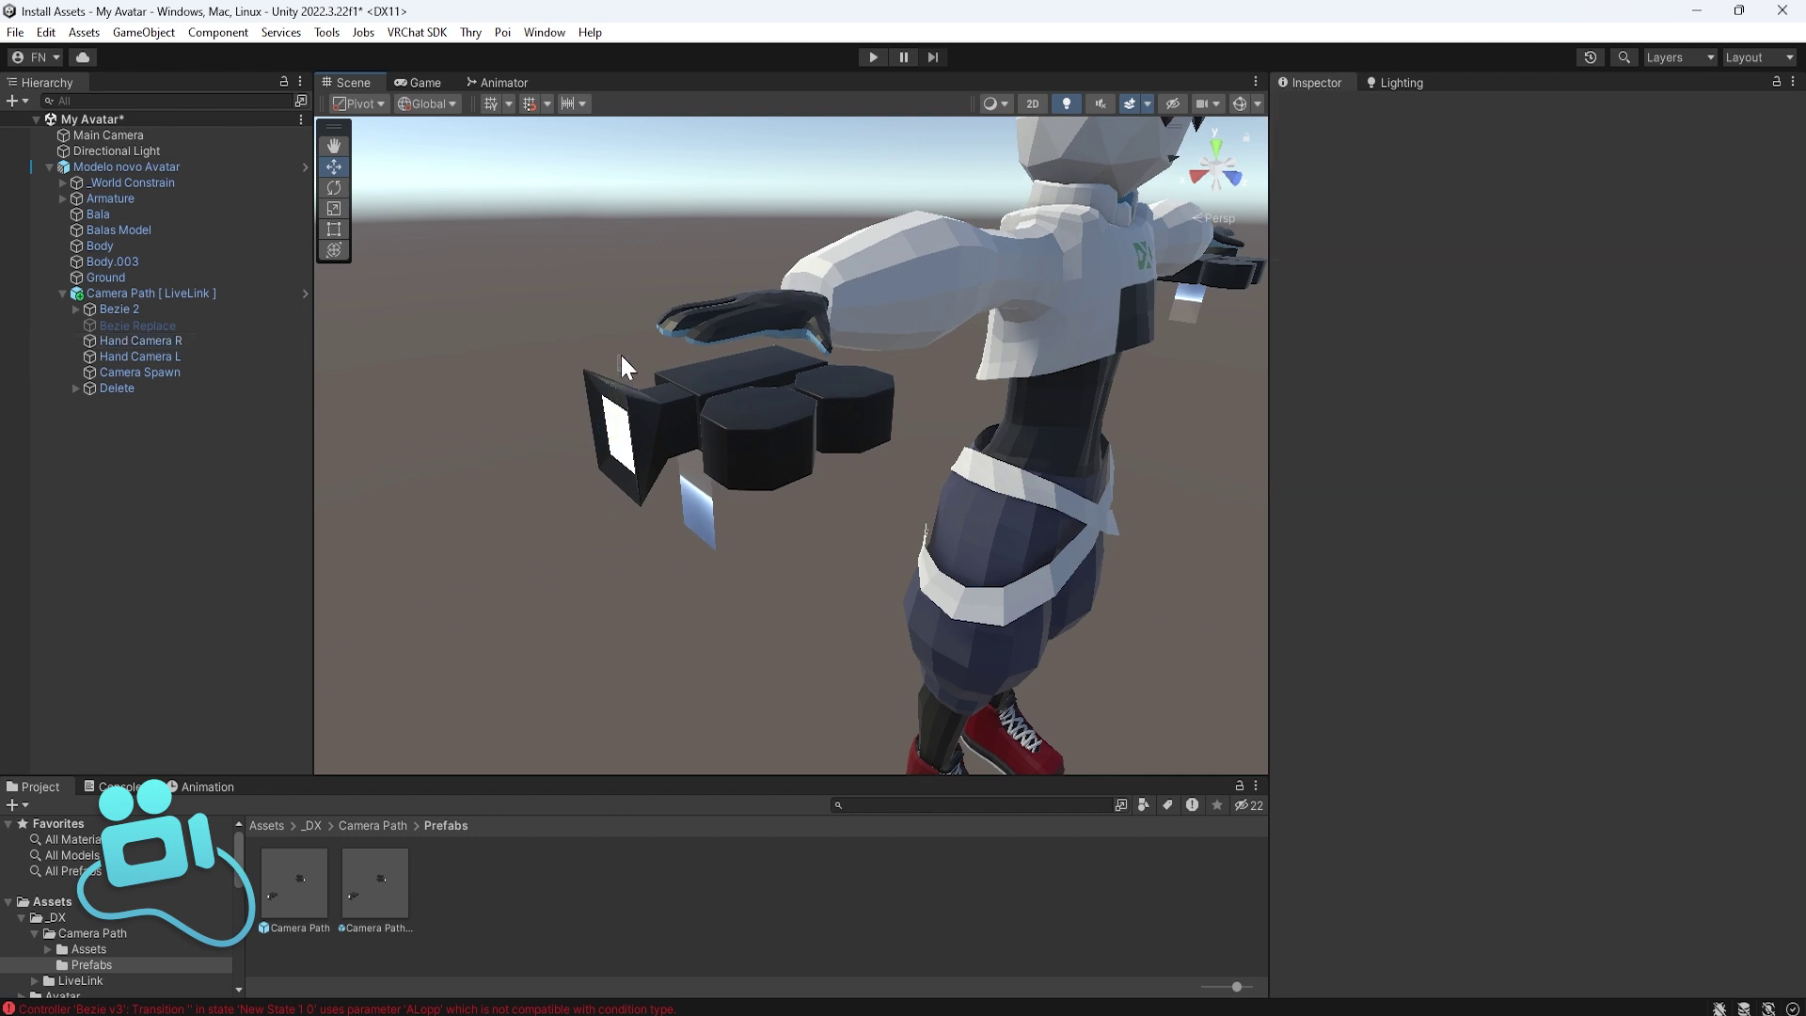
{"action": "left_click", "coordinate": [147, 344]}
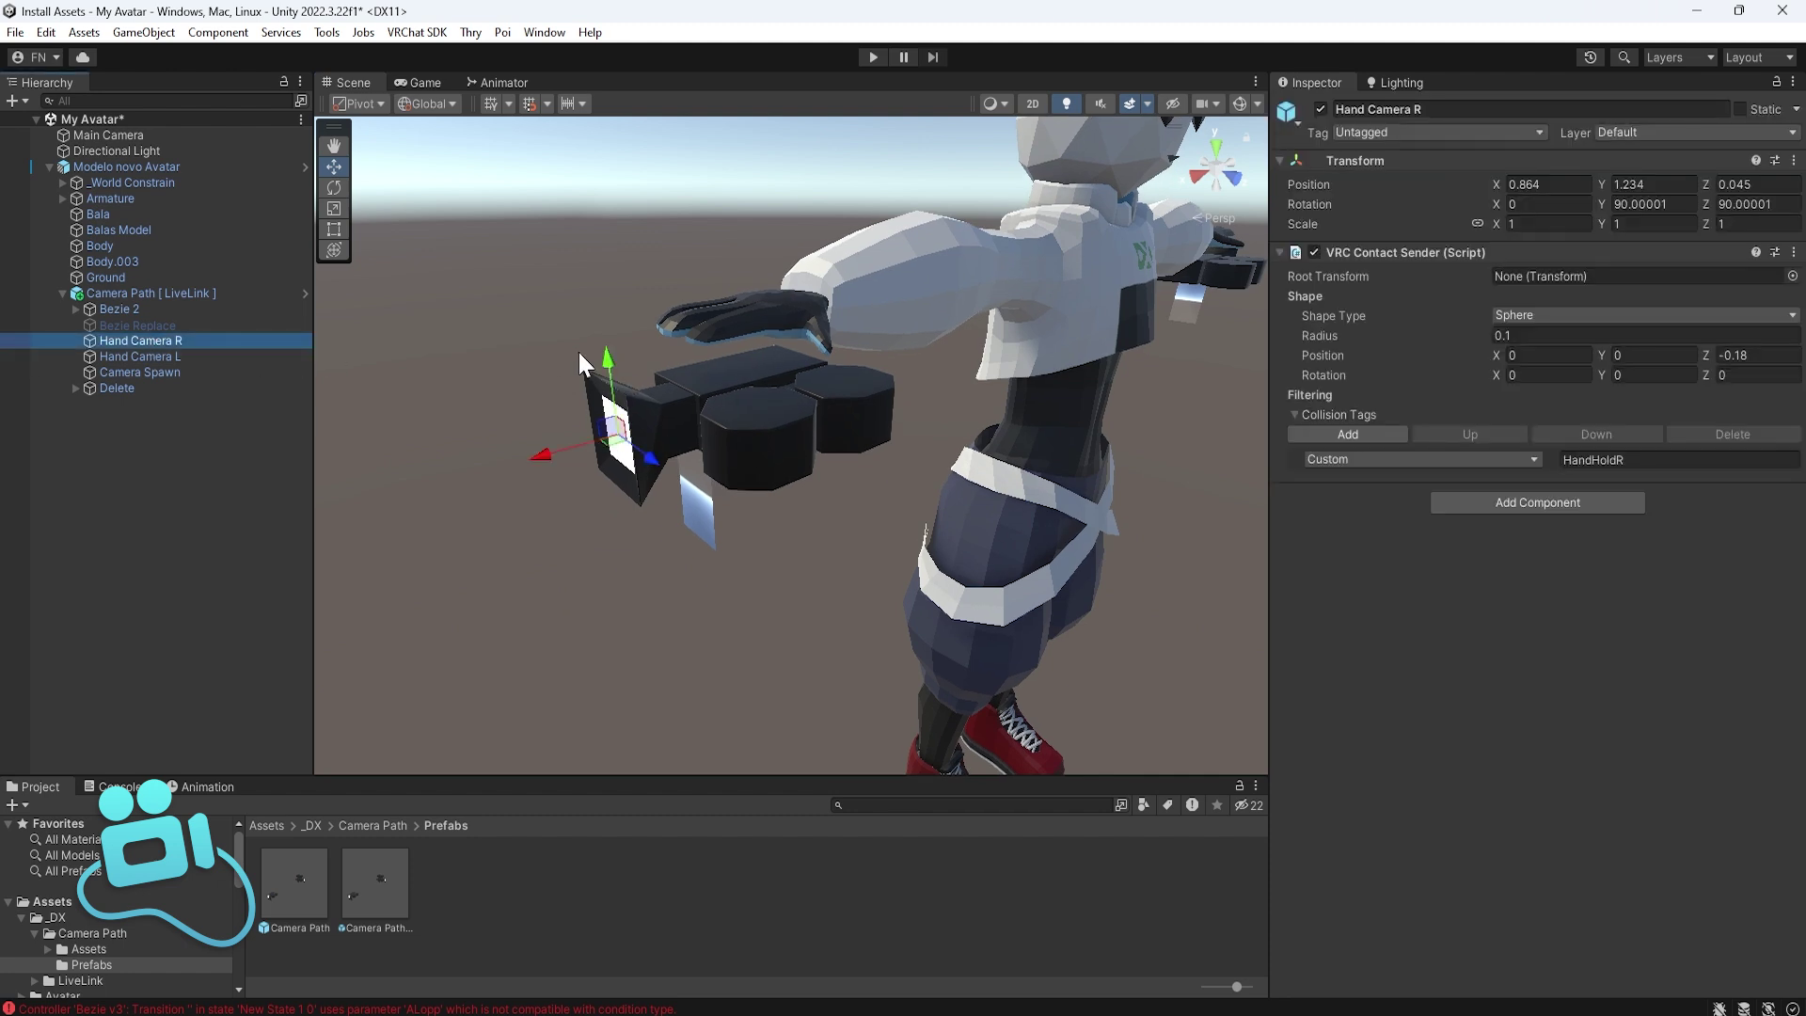
{"action": "left_click_drag", "start_coordinate": [608, 370], "coordinate": [606, 346]}
{"action": "left_click_drag", "start_coordinate": [557, 440], "coordinate": [594, 426]}
{"action": "left_click", "coordinate": [641, 336]}
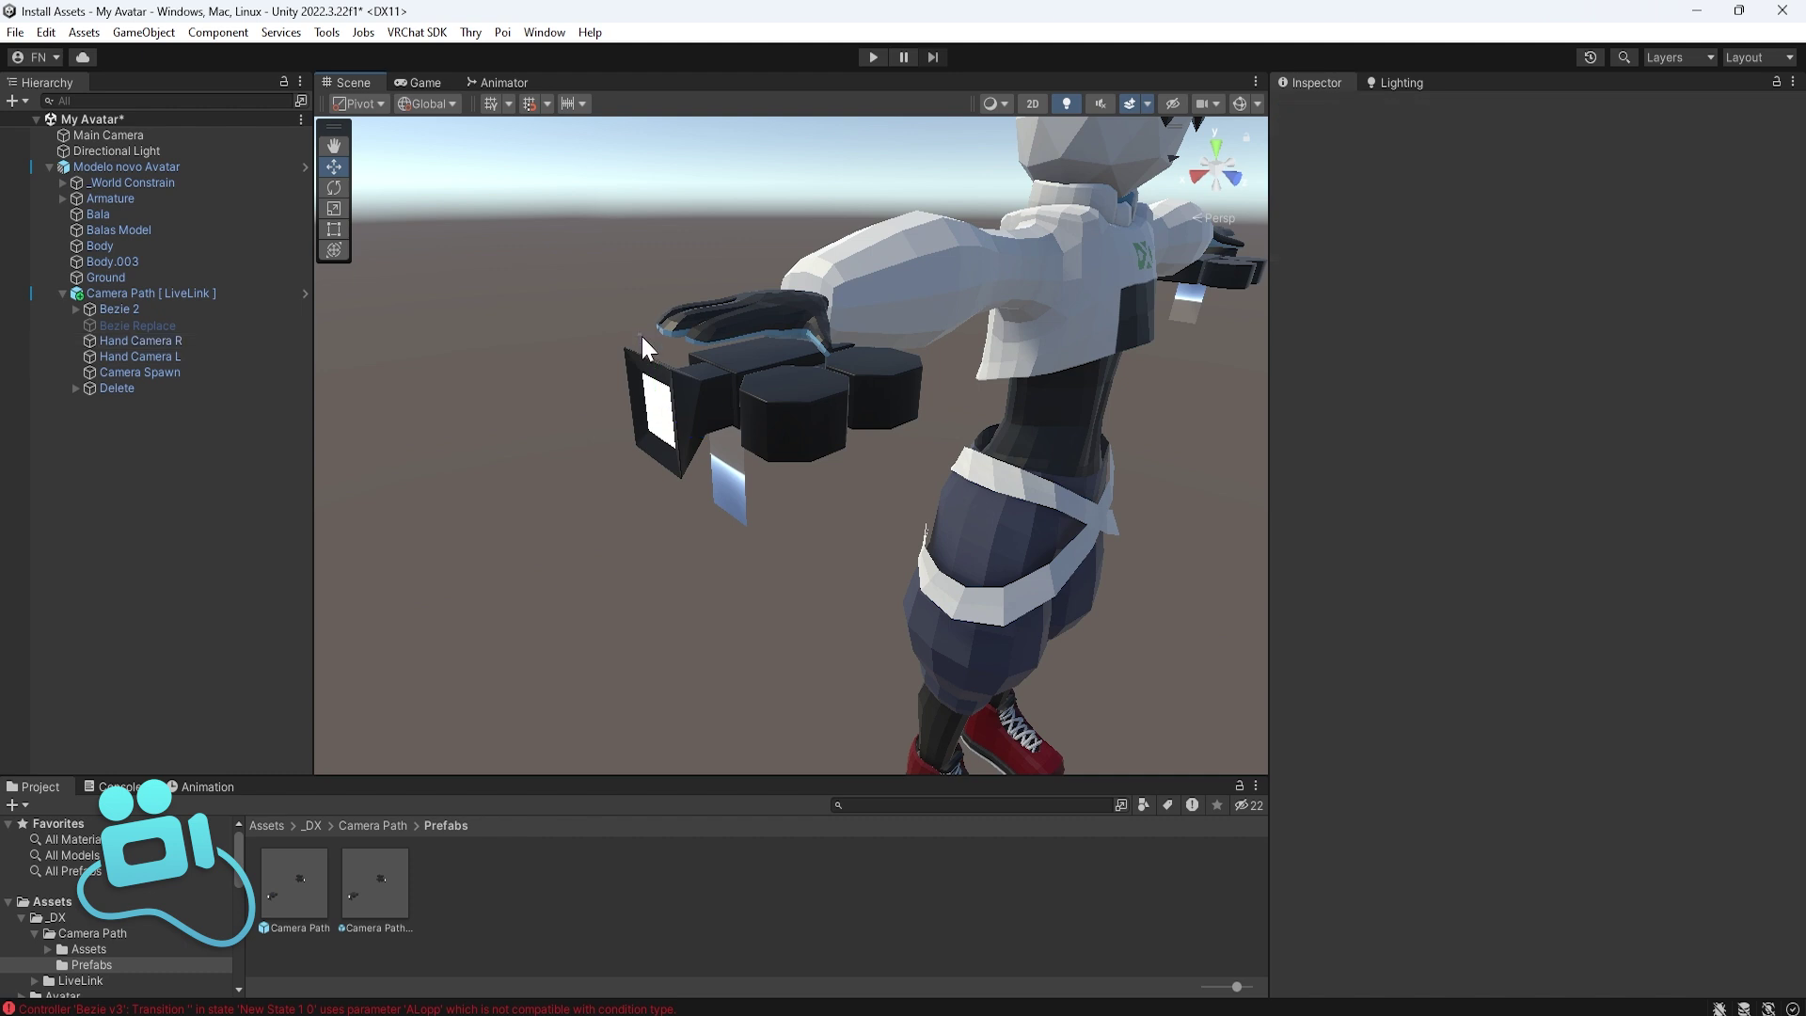
{"action": "left_click", "coordinate": [201, 341]}
{"action": "left_click_drag", "start_coordinate": [650, 337], "coordinate": [839, 389]}
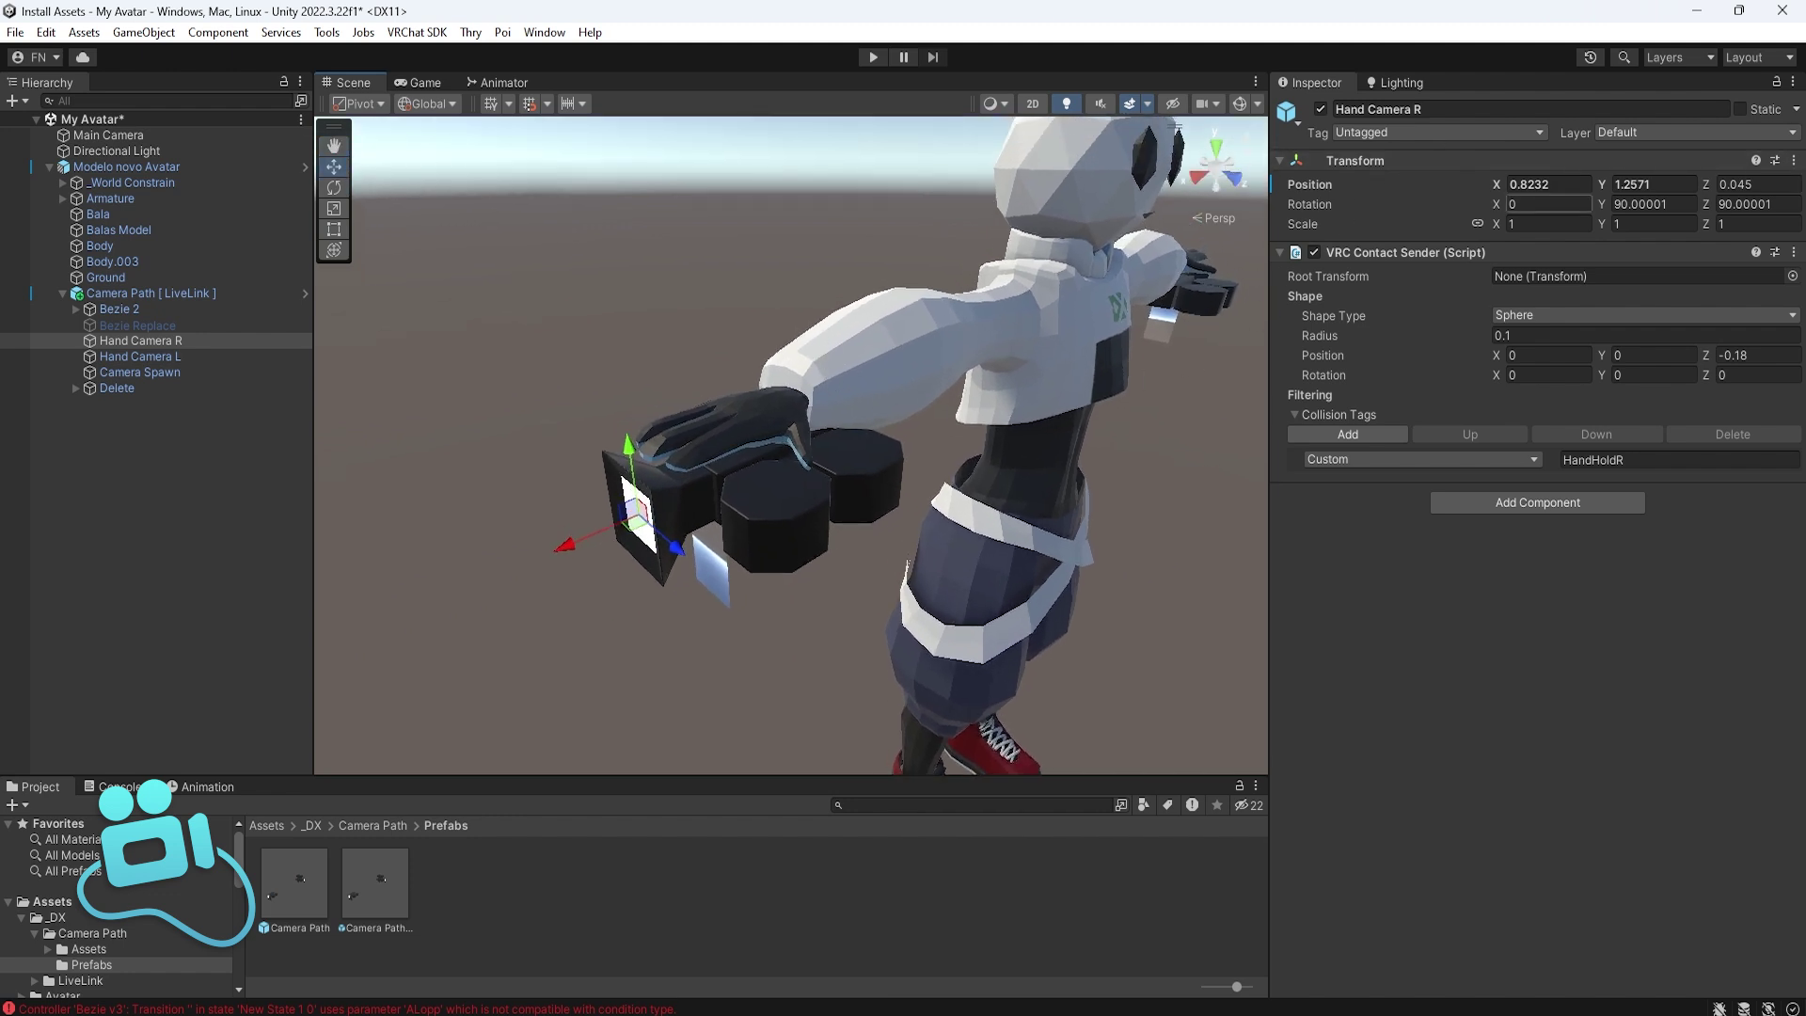
- Copy the position of Hand Camera R and paste it onto Hand Camera L
{"action": "left_click", "coordinate": [1794, 160]}
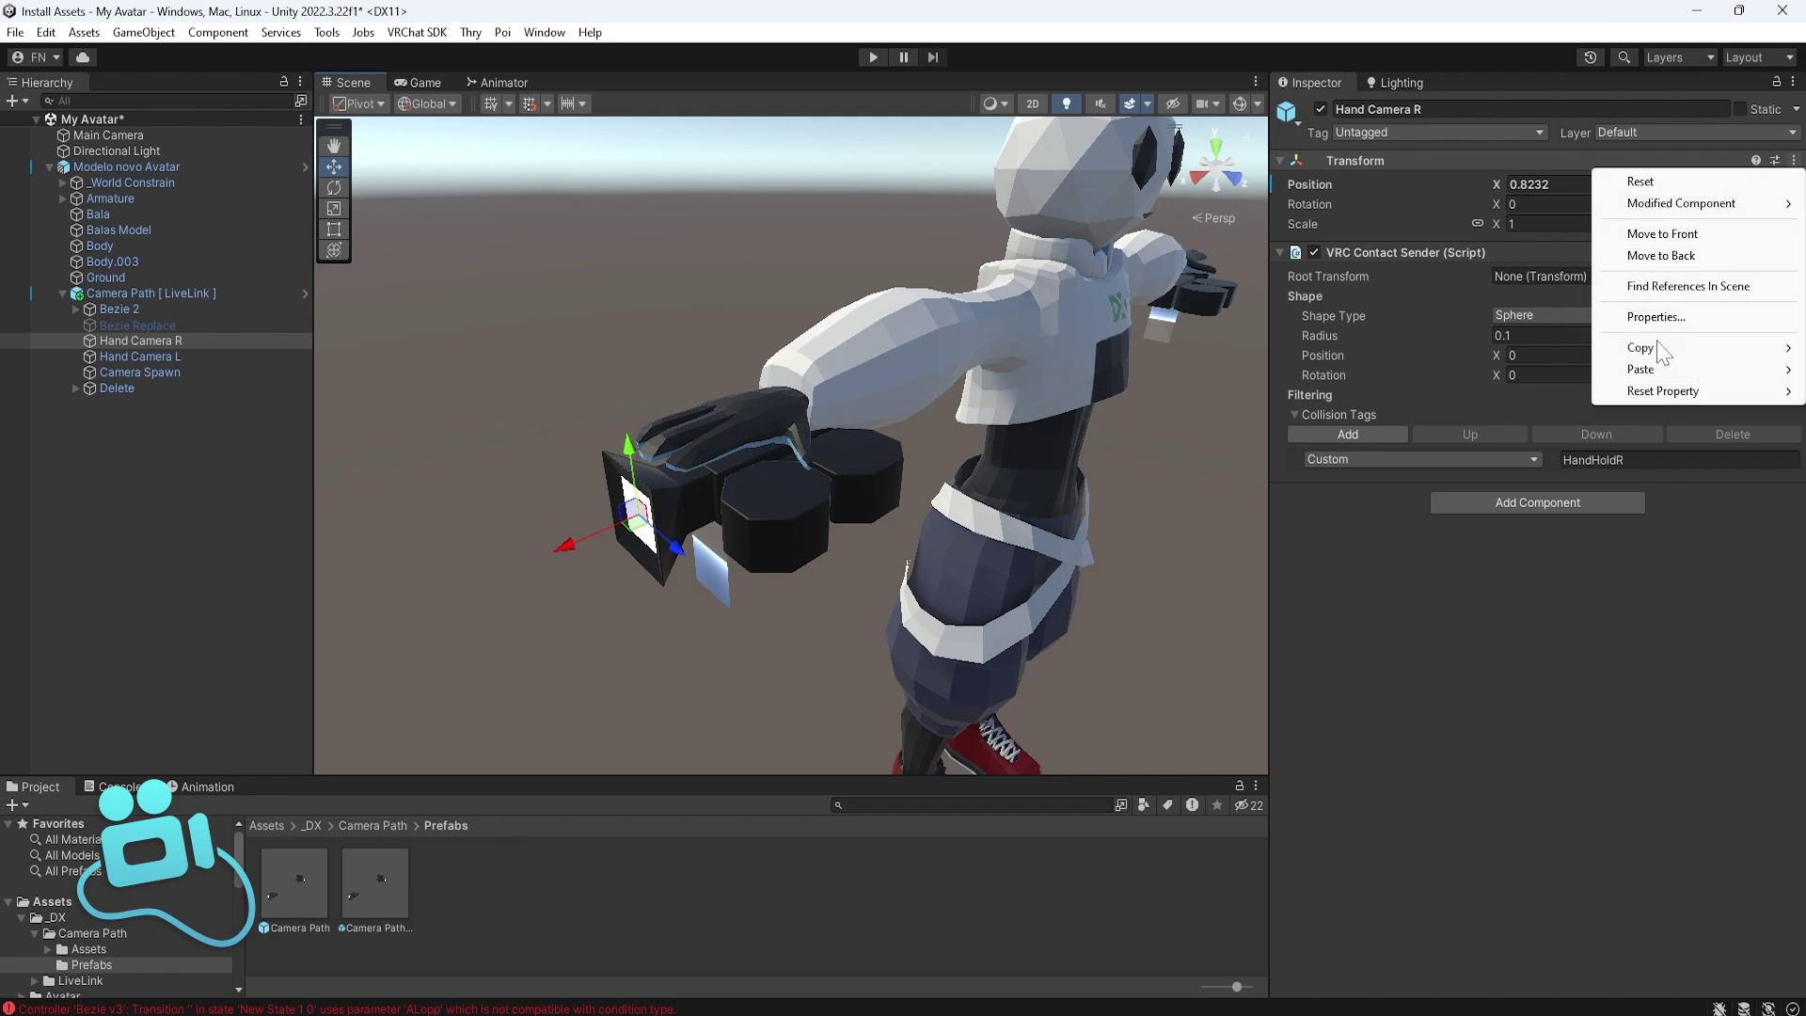
{"action": "mouse_move", "coordinate": [1653, 352]}
{"action": "left_click", "coordinate": [1516, 367]}
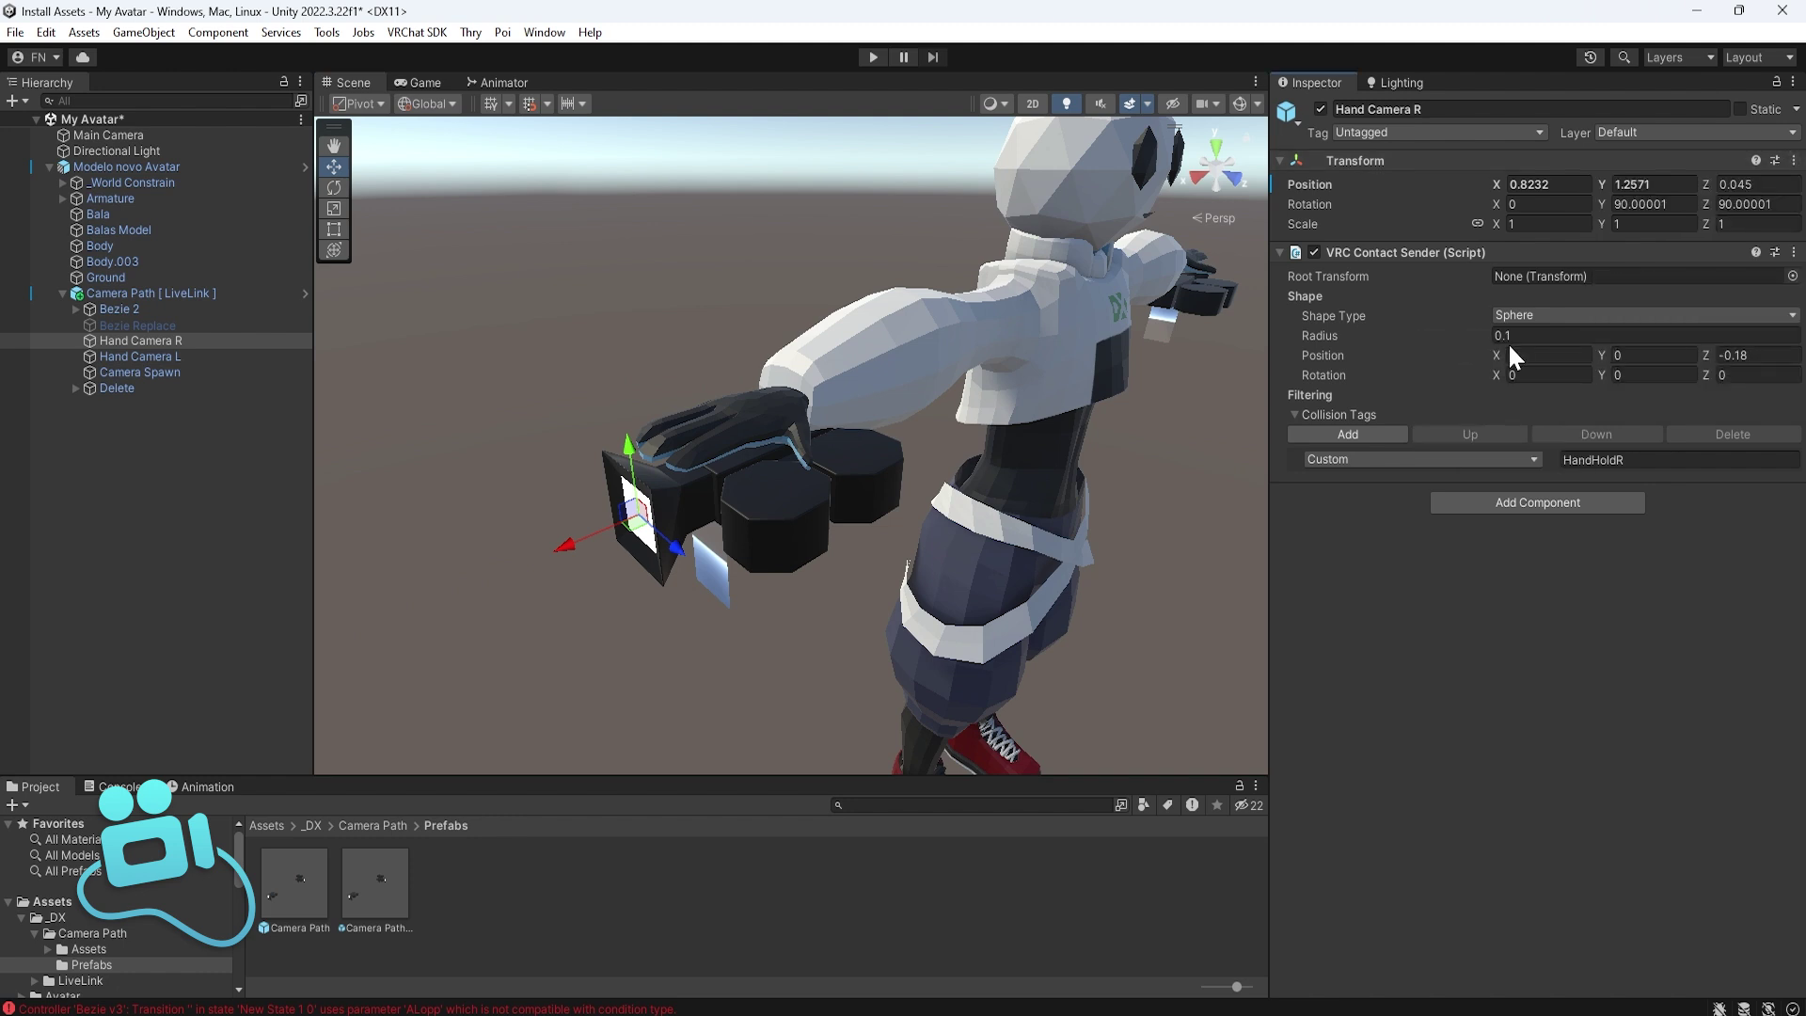
{"action": "left_click", "coordinate": [133, 356]}
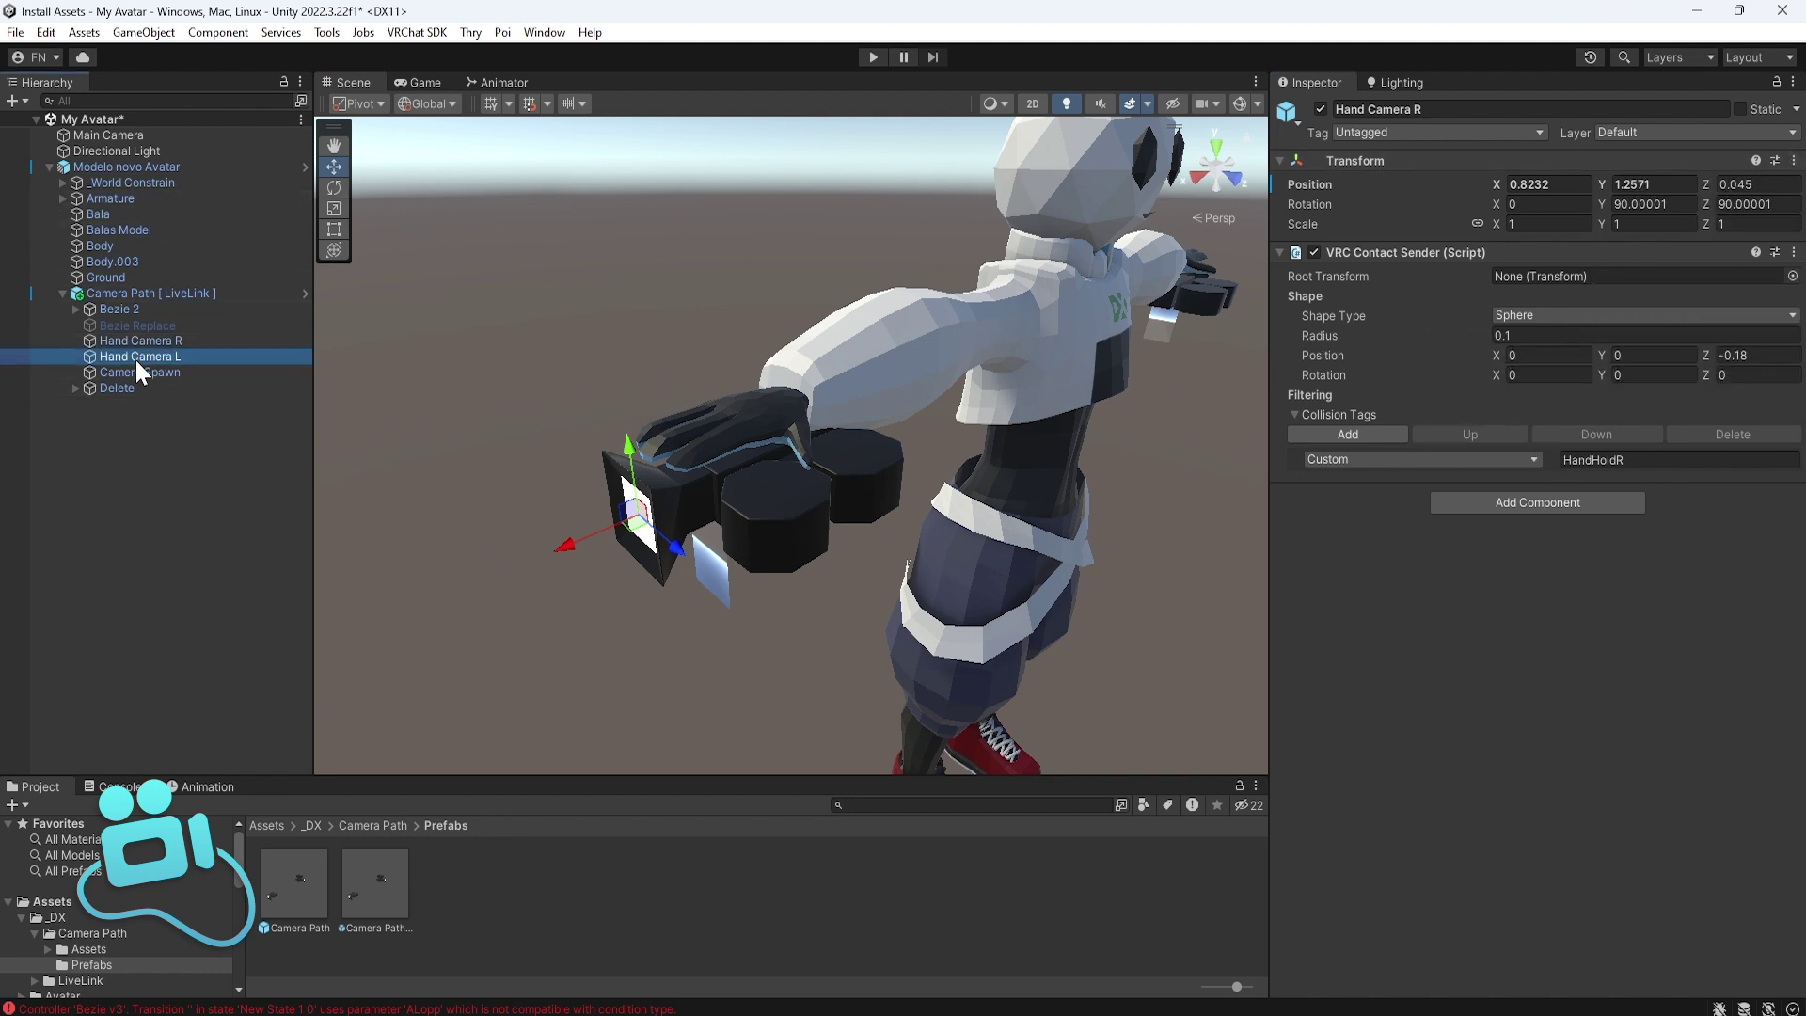
{"action": "left_click_drag", "start_coordinate": [583, 414], "coordinate": [358, 405], "text": "alt"}
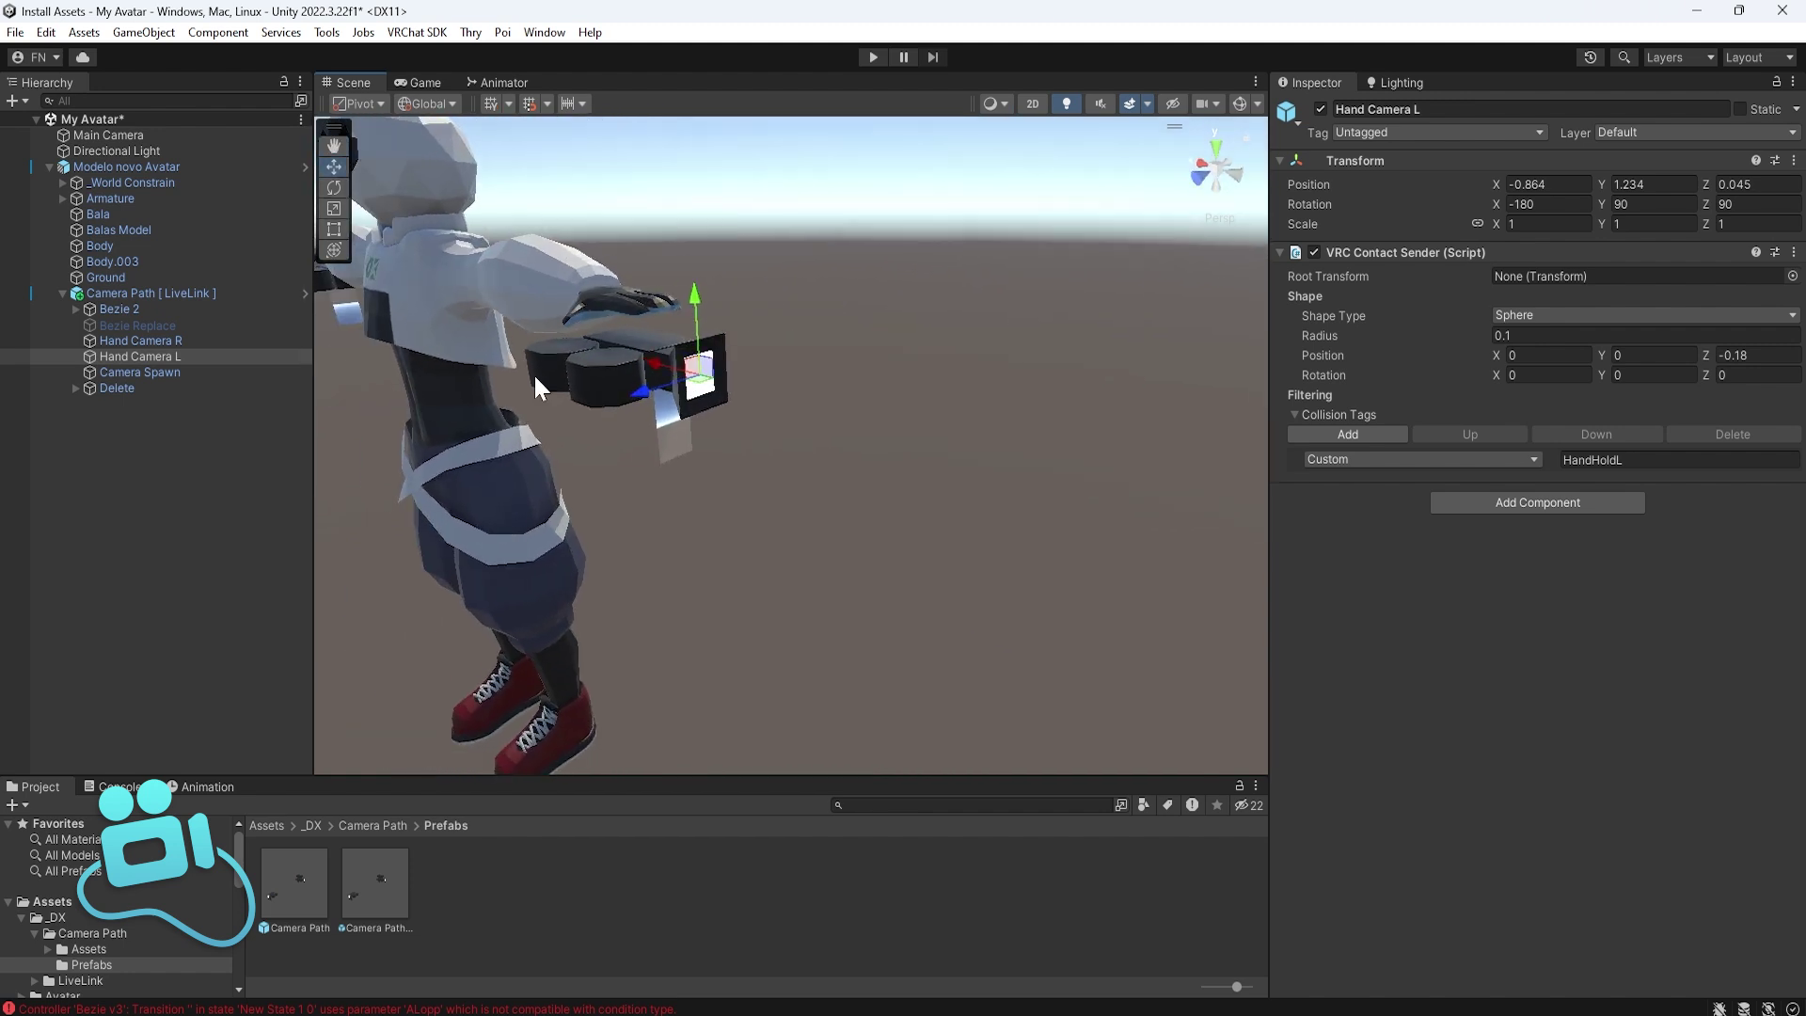
{"action": "left_click", "coordinate": [1794, 162]}
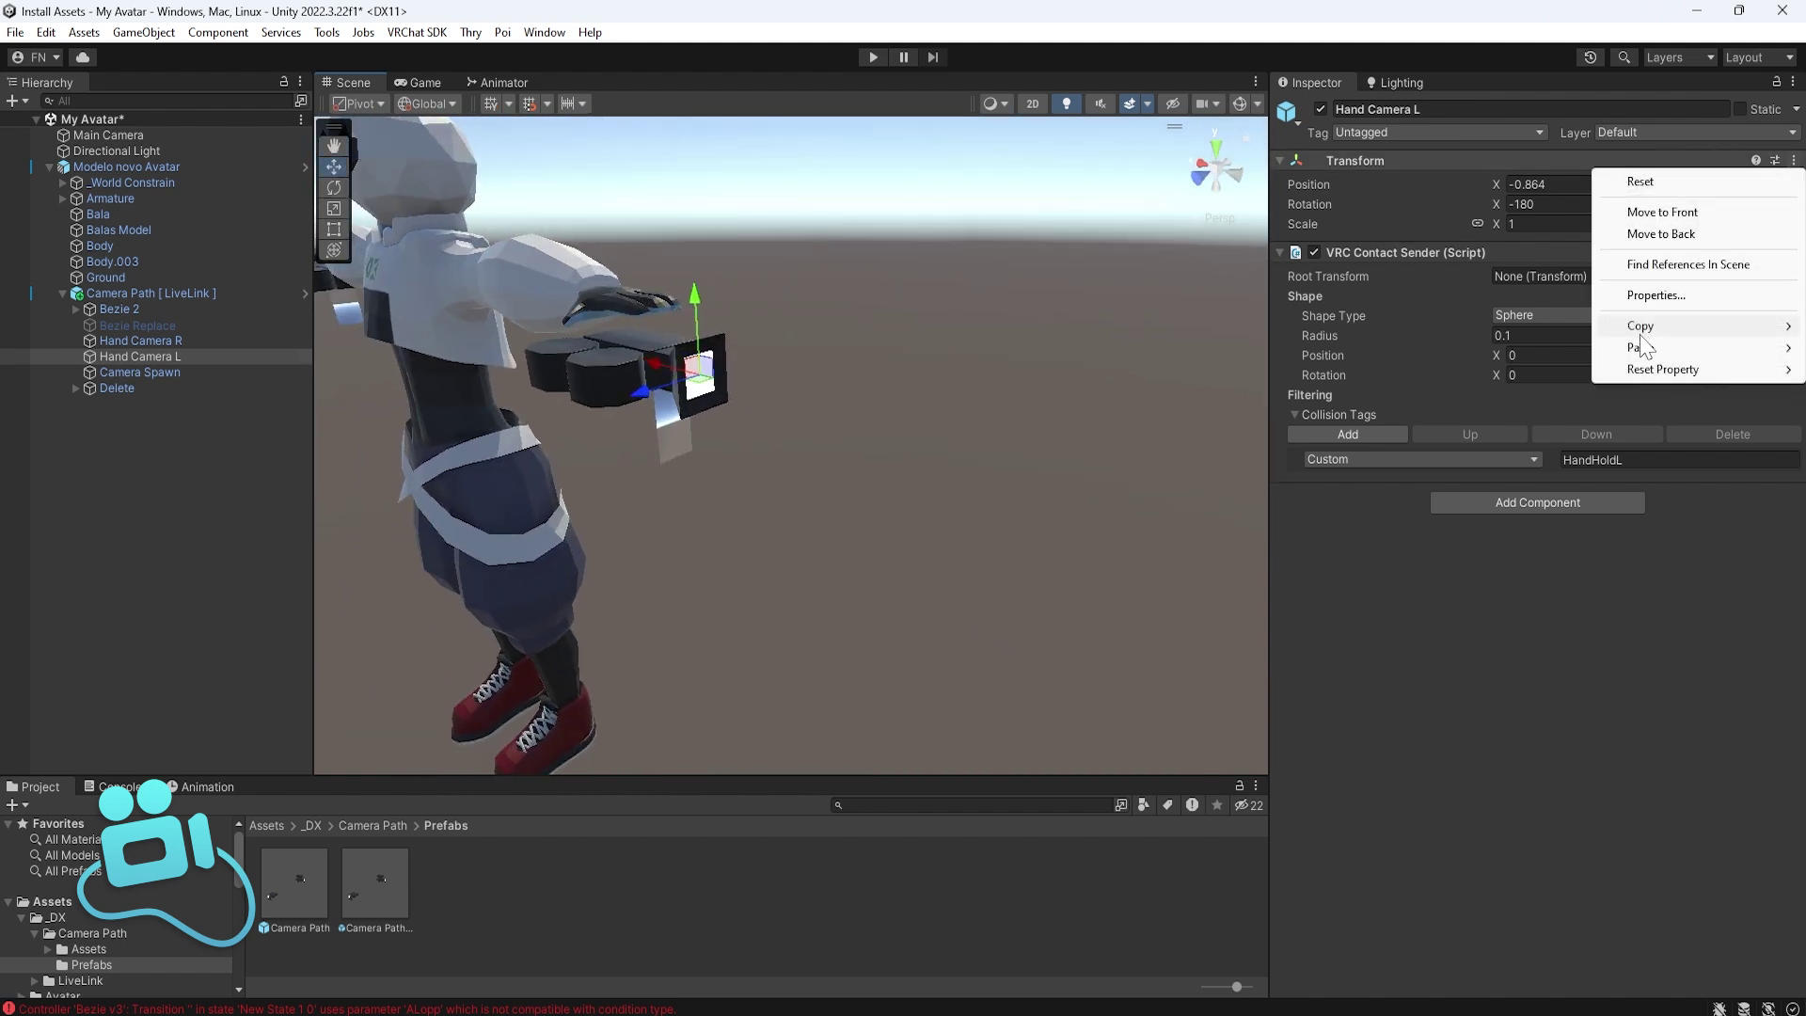
{"action": "mouse_move", "coordinate": [1656, 347]}
{"action": "left_click", "coordinate": [1500, 350]}
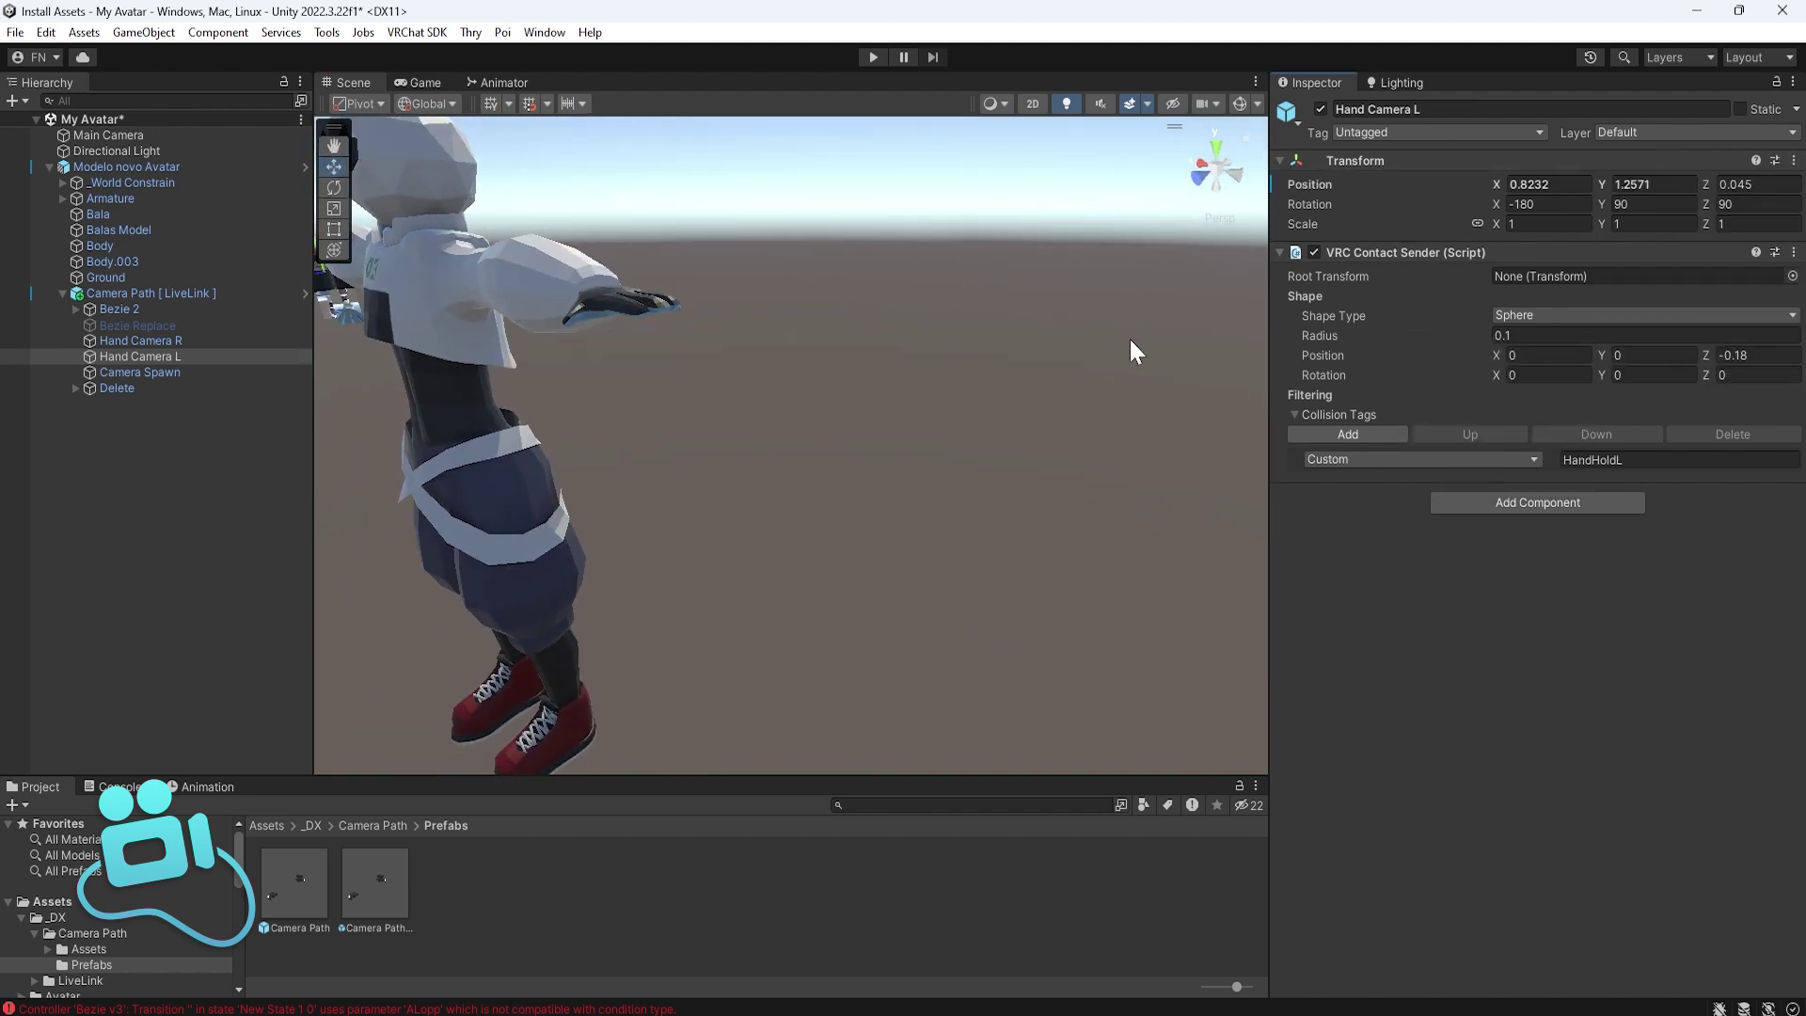
- Mirror Hand Camera L to the other hand by setting its X position to -0.8232
{"action": "left_click_drag", "start_coordinate": [1129, 336], "coordinate": [1164, 329], "text": "alt"}
{"action": "scroll", "coordinate": [1034, 314], "scroll_direction": "up", "scroll_amount": 3}
{"action": "scroll", "coordinate": [1034, 314], "scroll_direction": "down", "scroll_amount": 3}
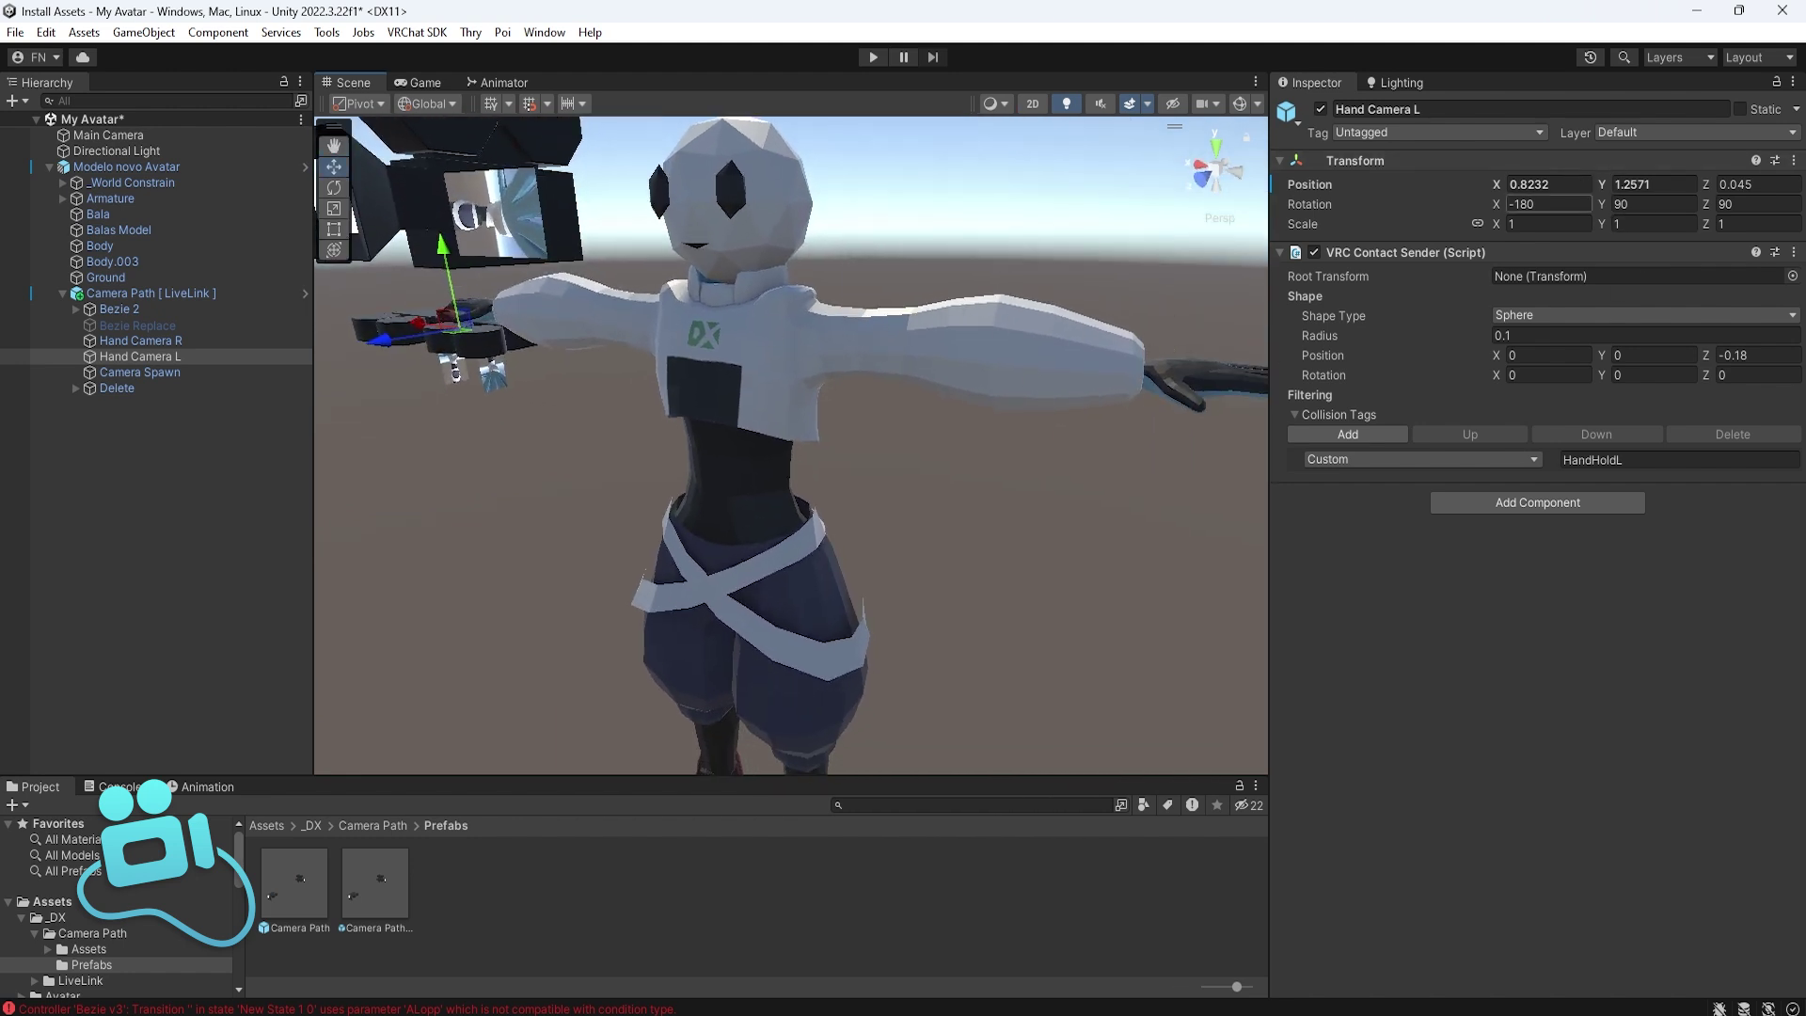
{"action": "left_click", "coordinate": [1547, 184]}
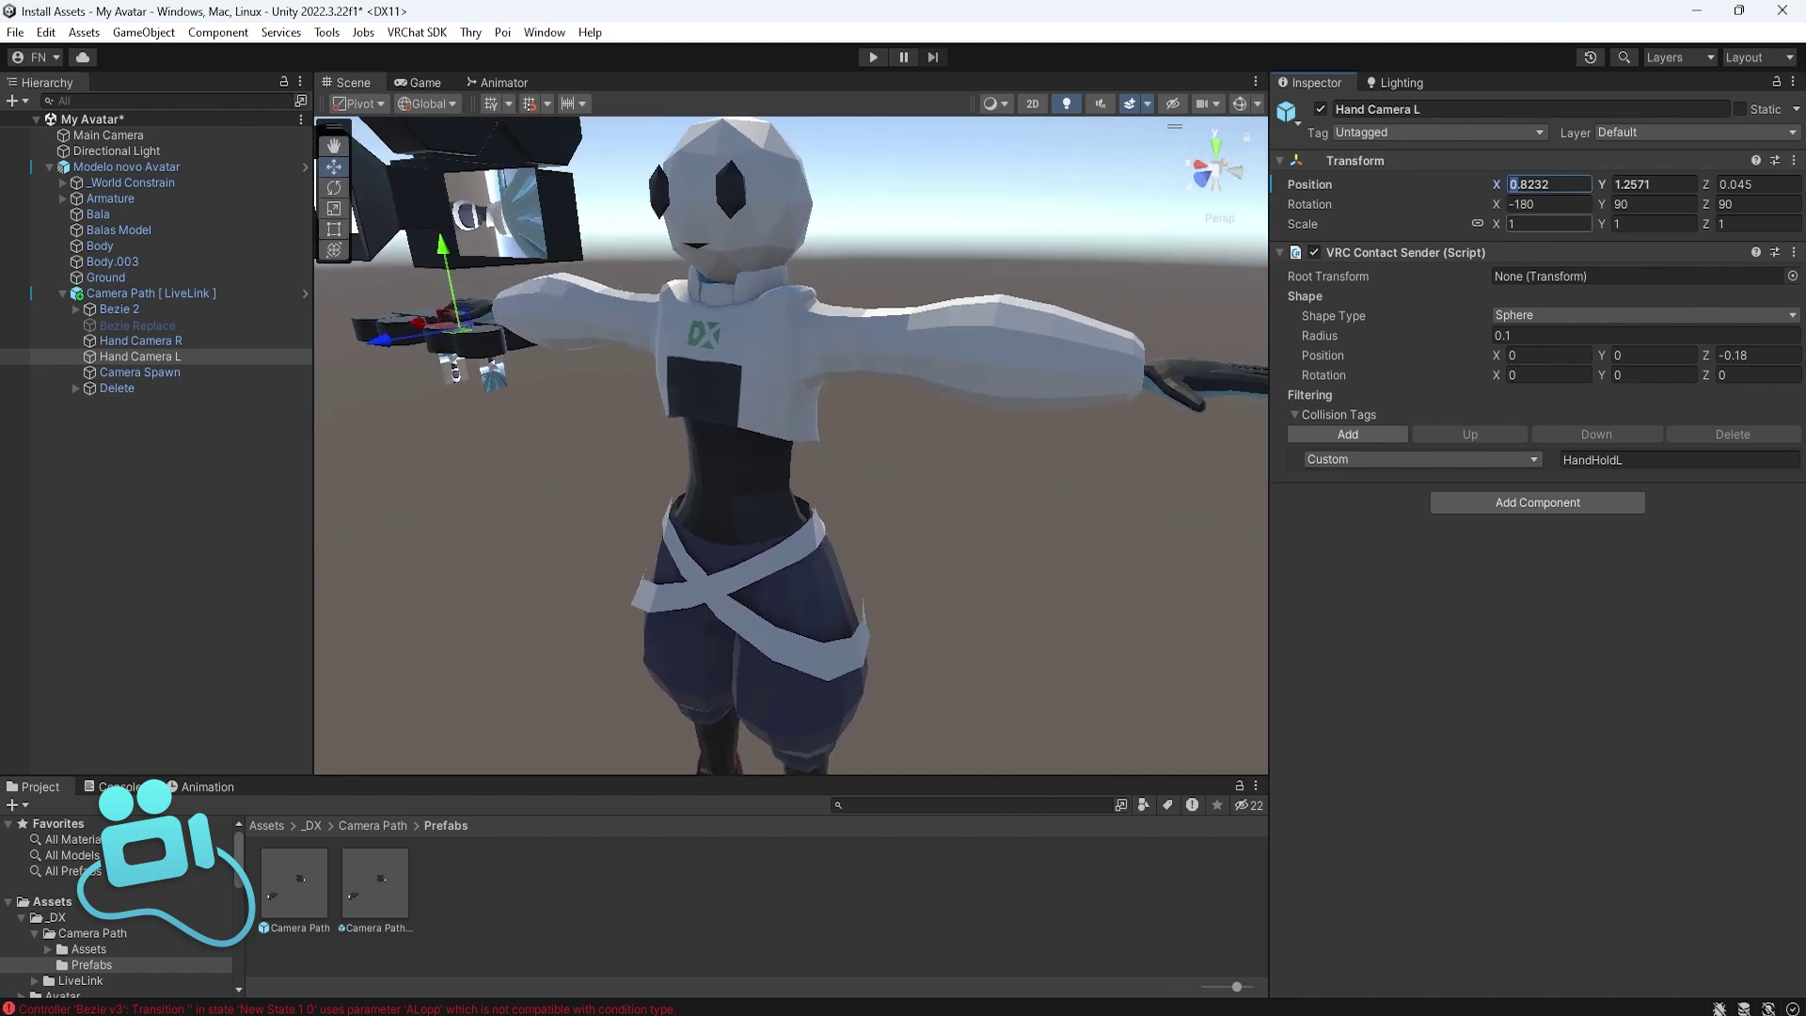
{"action": "key", "text": "Home"}
{"action": "type", "text": "-"}
{"action": "key", "text": "Return"}
{"action": "left_click_drag", "start_coordinate": [846, 425], "coordinate": [667, 259], "text": "alt"}
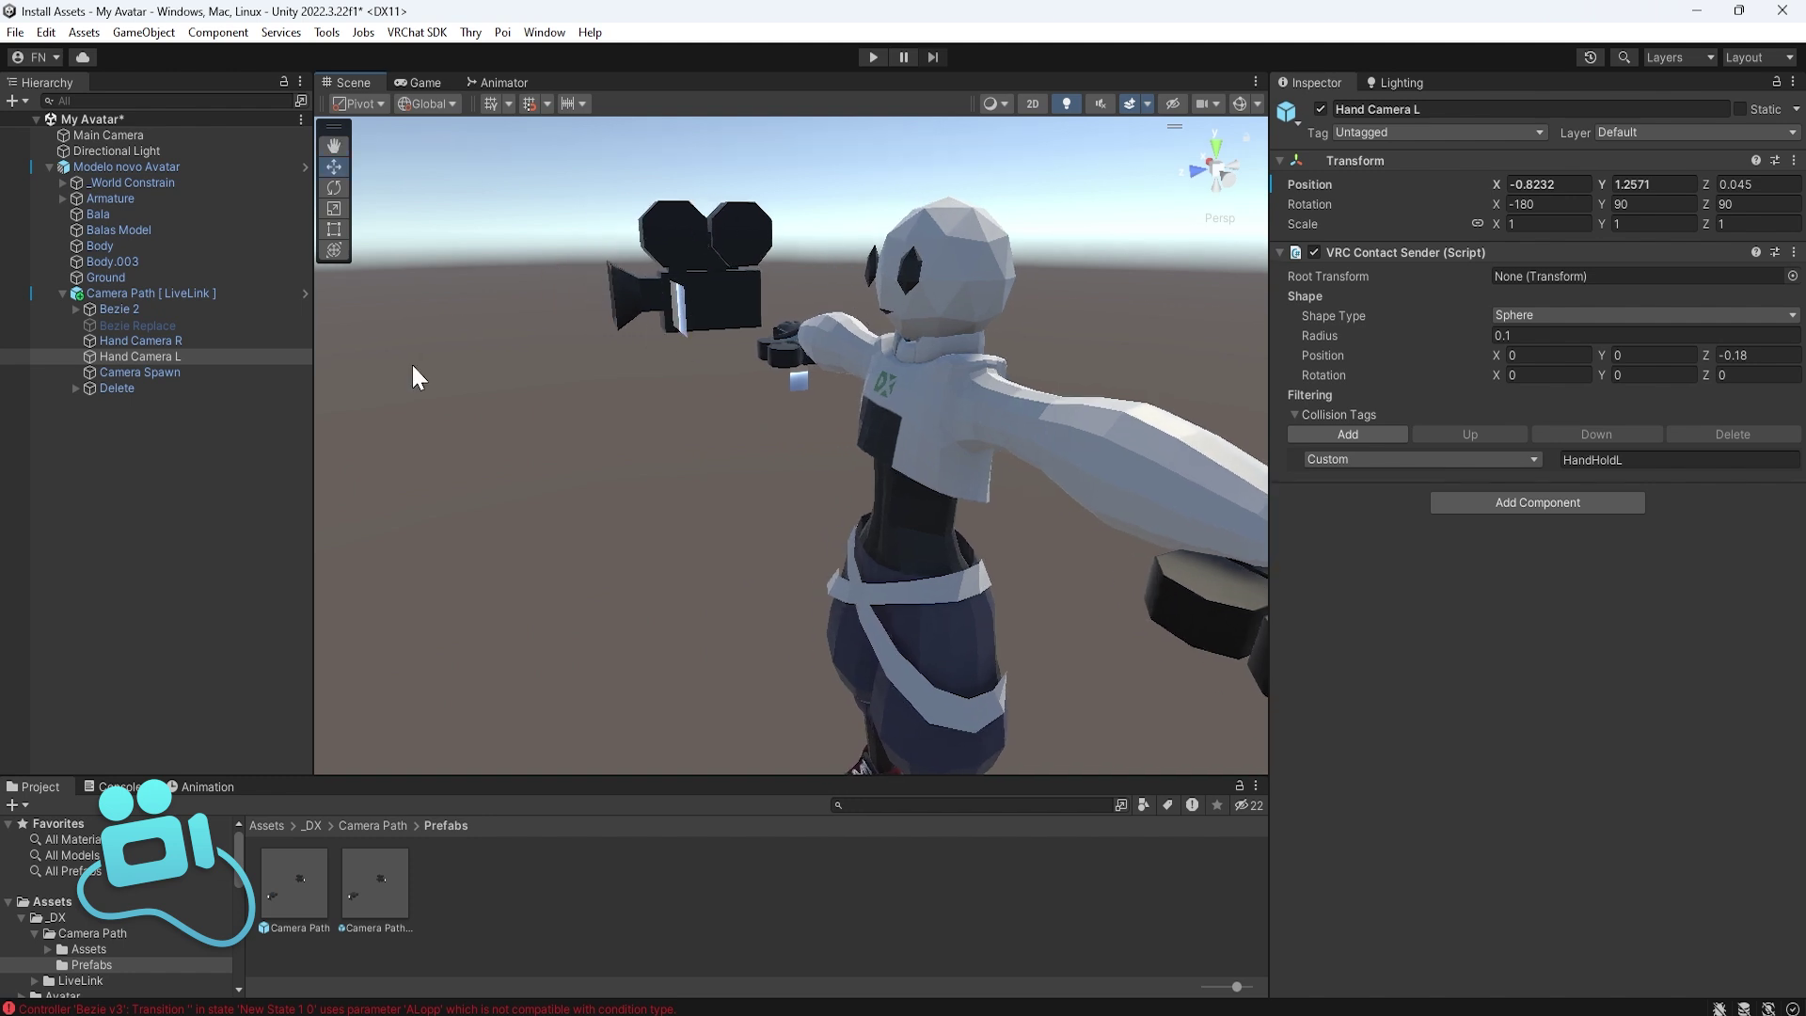
- Reposition Camera Spawn in front of the avatar's head at about Y 1.529, Z 0.615
{"action": "left_click", "coordinate": [186, 372]}
{"action": "left_click_drag", "start_coordinate": [720, 337], "coordinate": [696, 418], "text": "alt"}
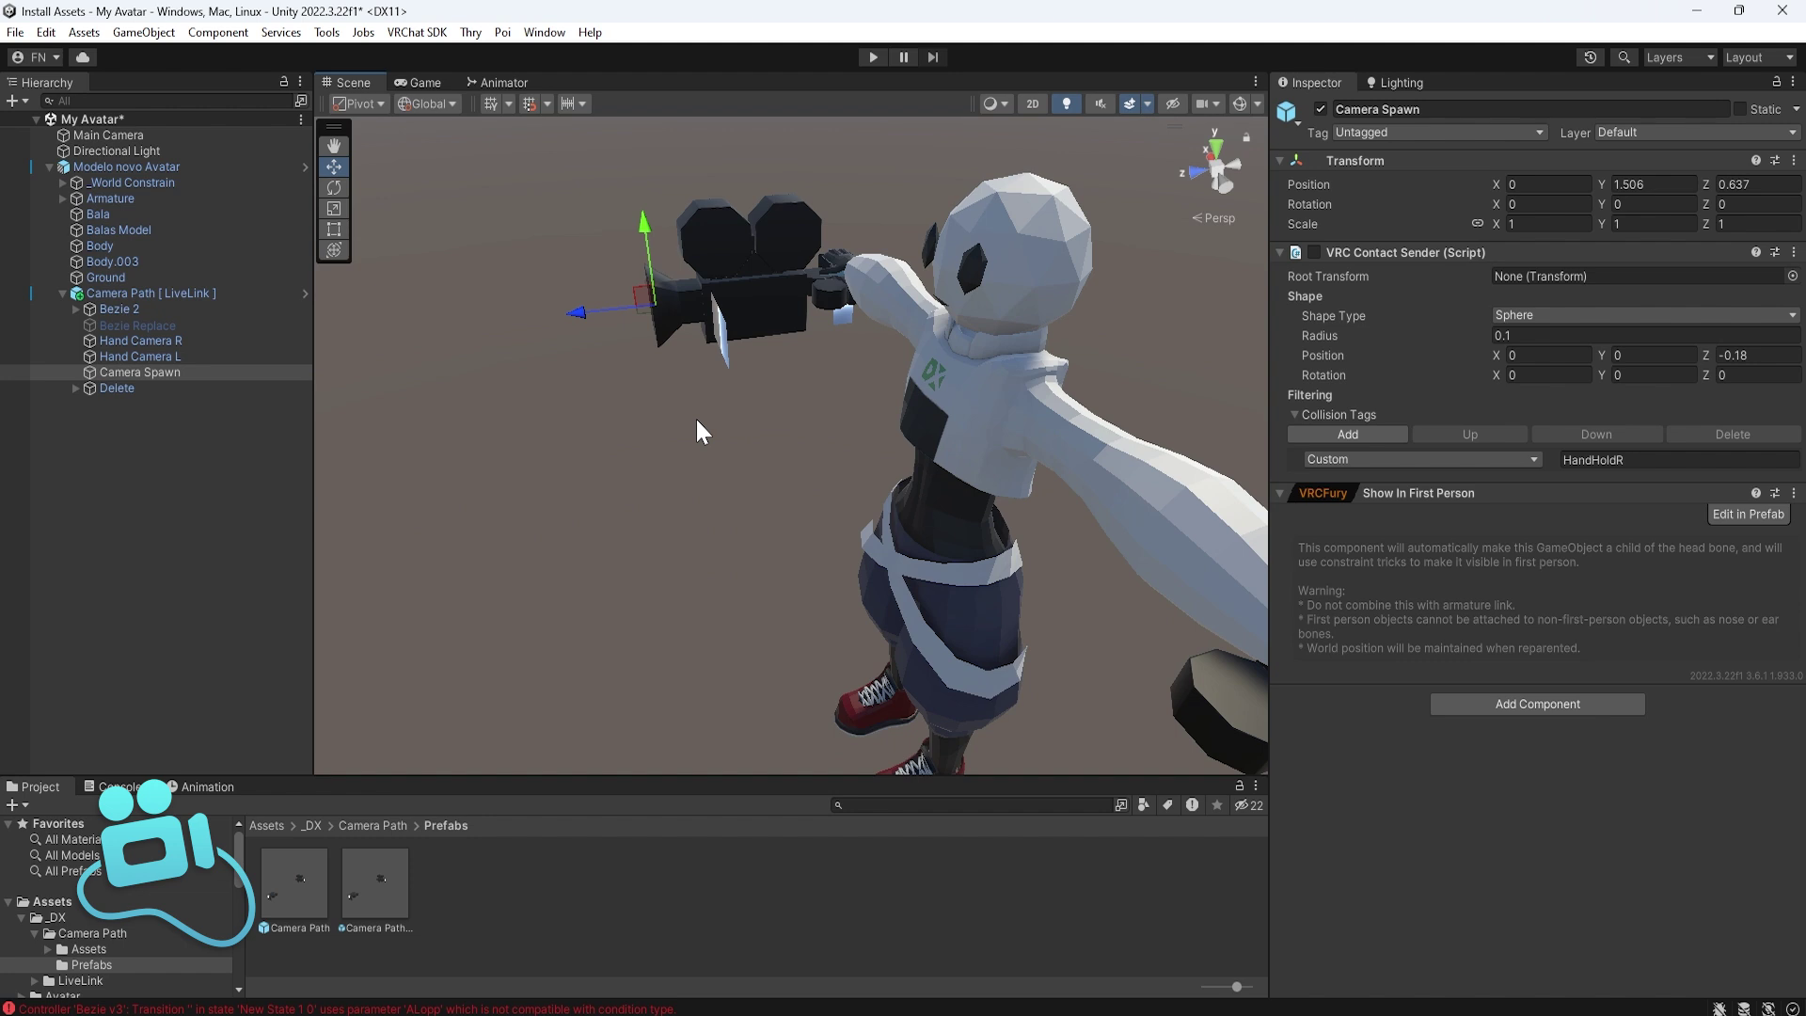
{"action": "left_click_drag", "start_coordinate": [645, 226], "coordinate": [642, 224]}
{"action": "left_click_drag", "start_coordinate": [595, 285], "coordinate": [1039, 242]}
{"action": "left_click_drag", "start_coordinate": [743, 209], "coordinate": [874, 264]}
{"action": "left_click_drag", "start_coordinate": [874, 250], "coordinate": [756, 319], "text": "alt"}
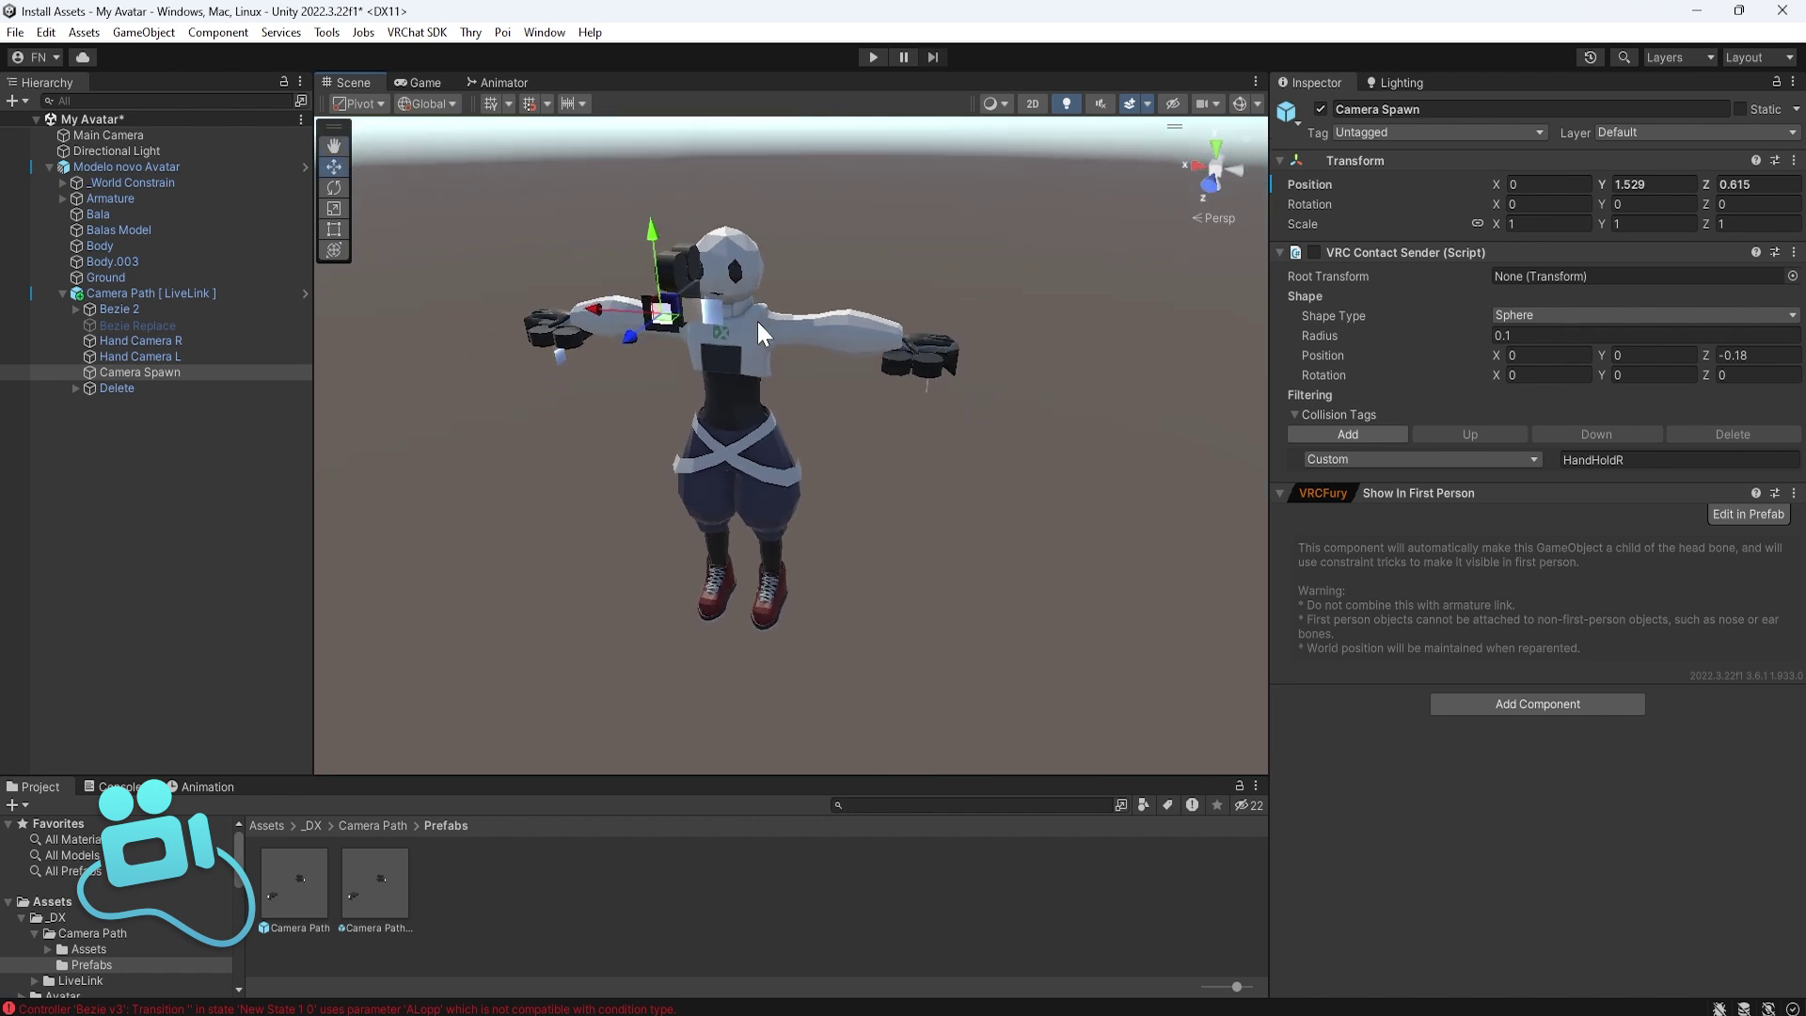
- Open the VRChat SDK control panel, dock it beside Lighting, and bring its build options into view
{"action": "left_click", "coordinate": [416, 32]}
{"action": "left_click", "coordinate": [460, 88]}
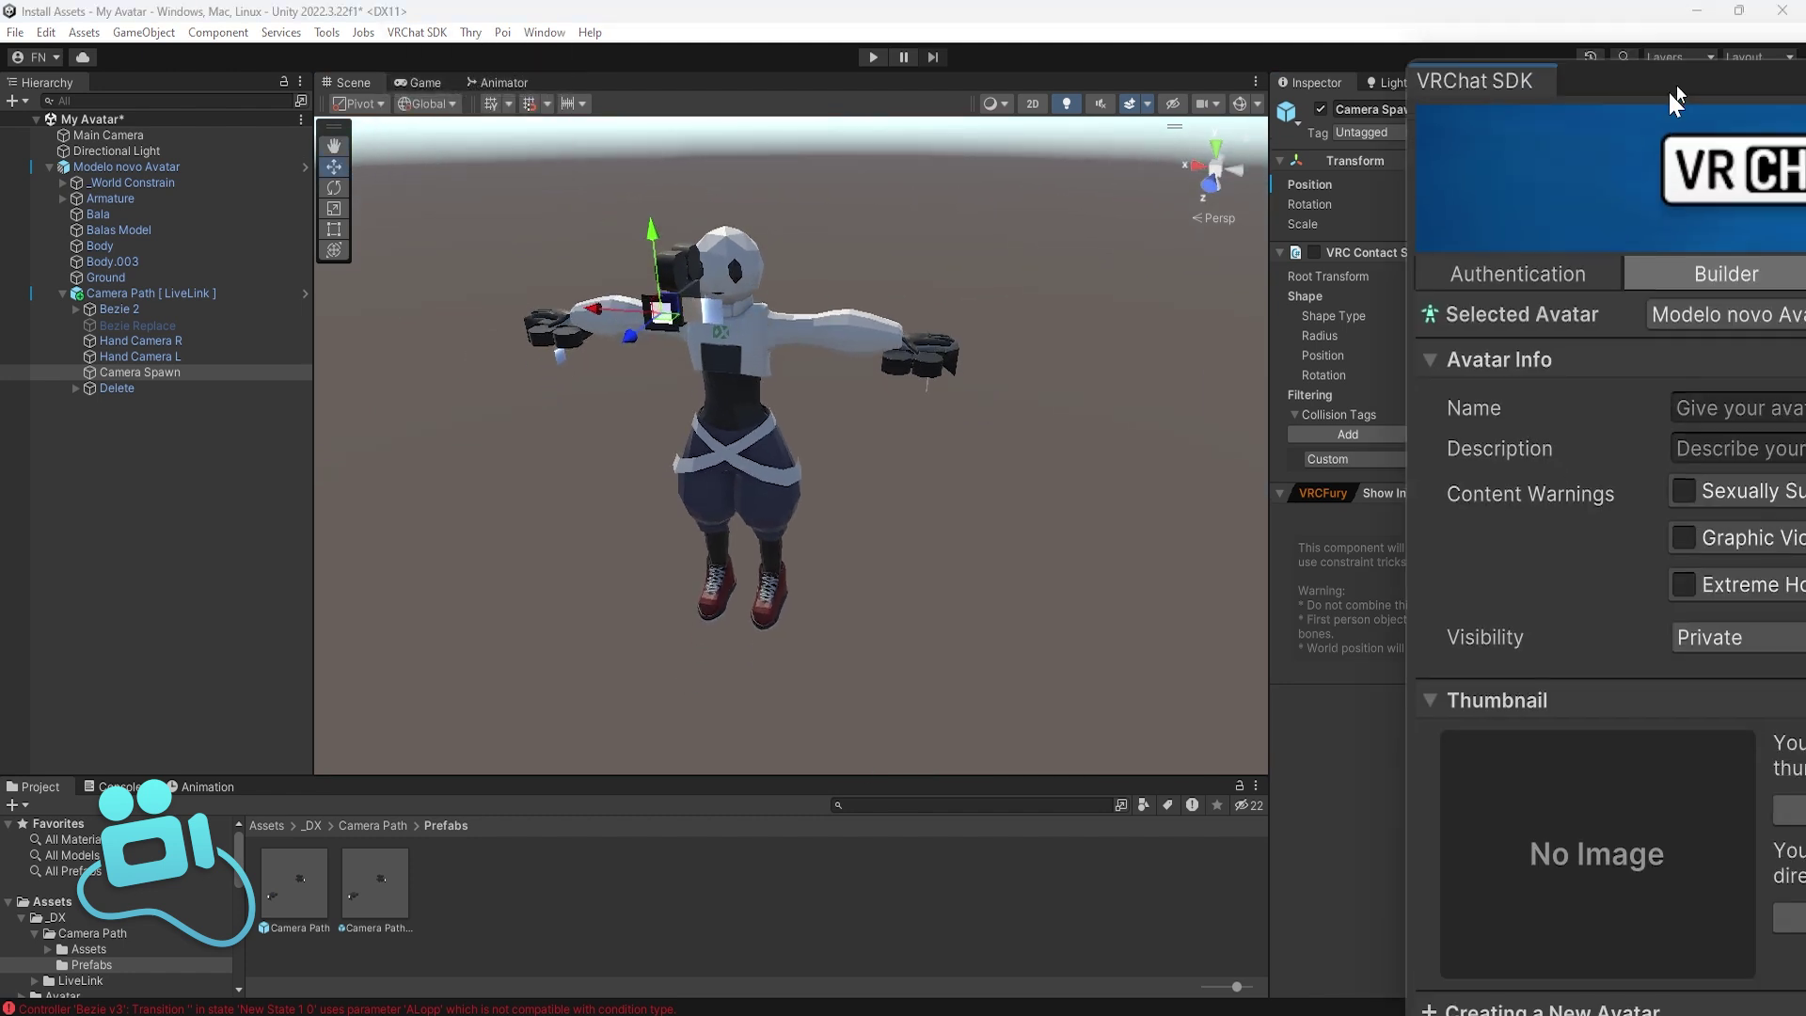
{"action": "left_click_drag", "start_coordinate": [1667, 88], "coordinate": [1079, 109]}
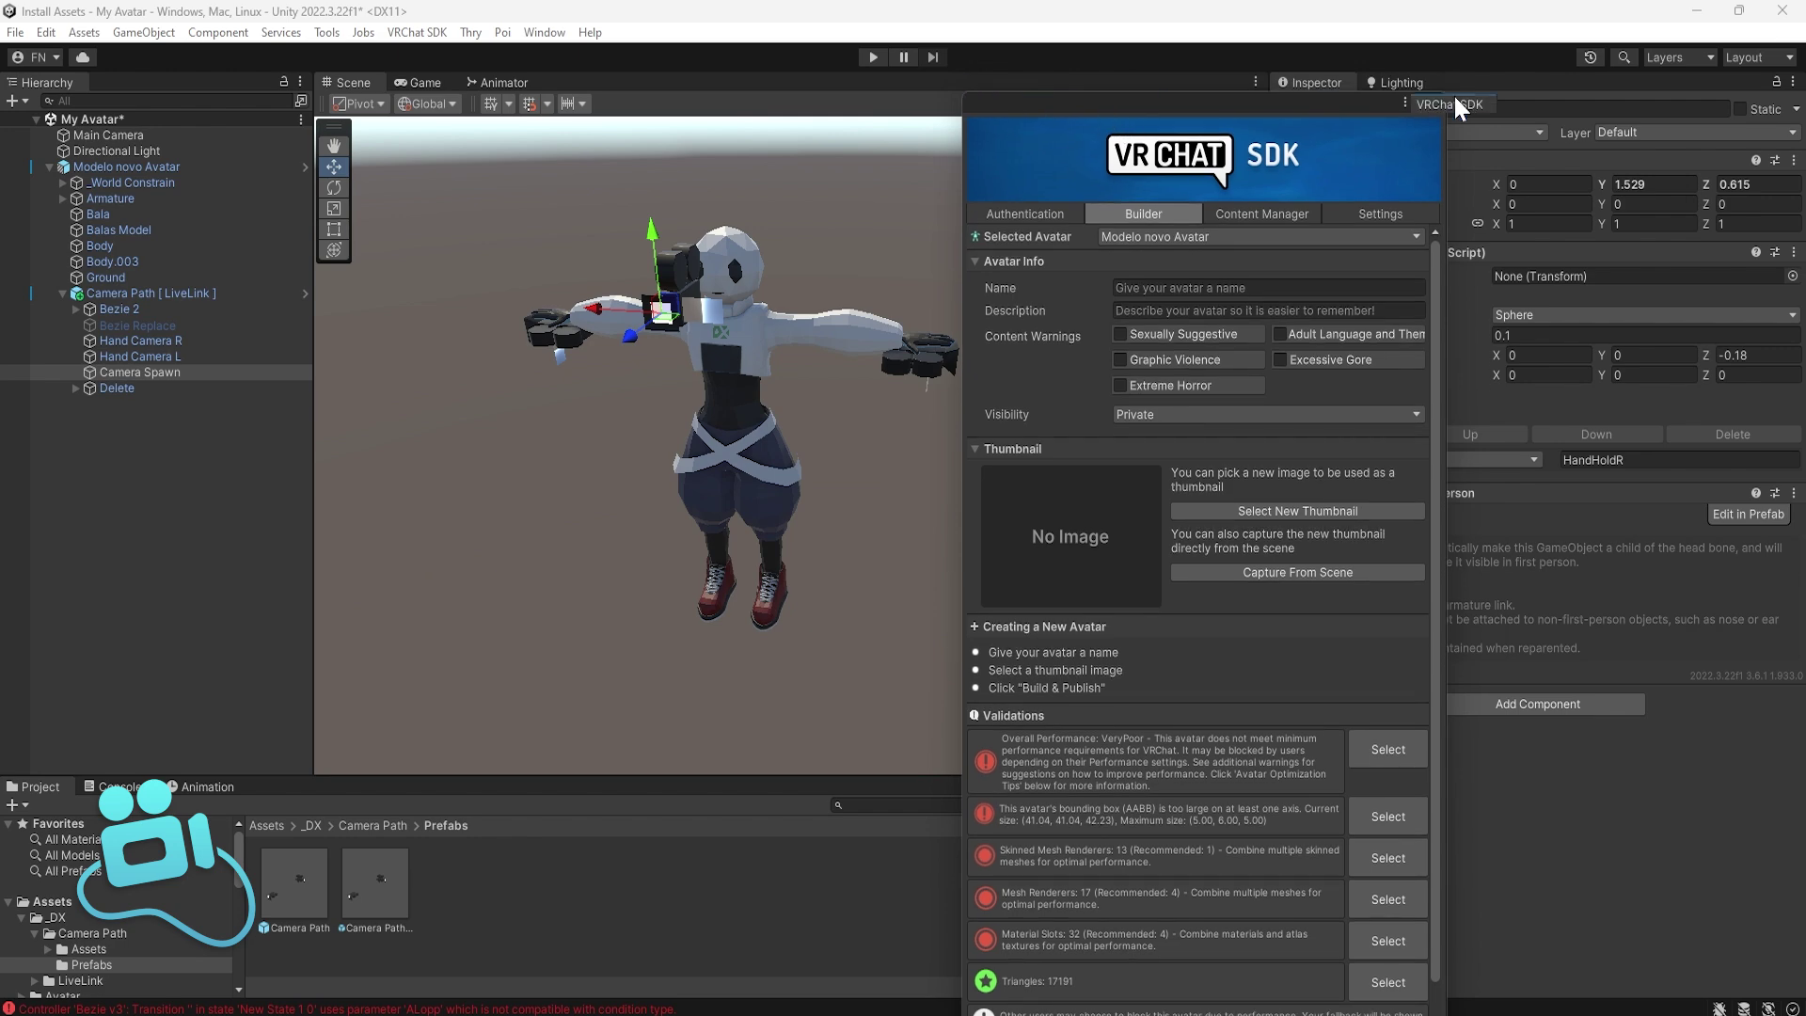
{"action": "left_click_drag", "start_coordinate": [1453, 93], "coordinate": [1527, 78]}
{"action": "scroll", "coordinate": [1510, 696], "scroll_direction": "down", "scroll_amount": 3}
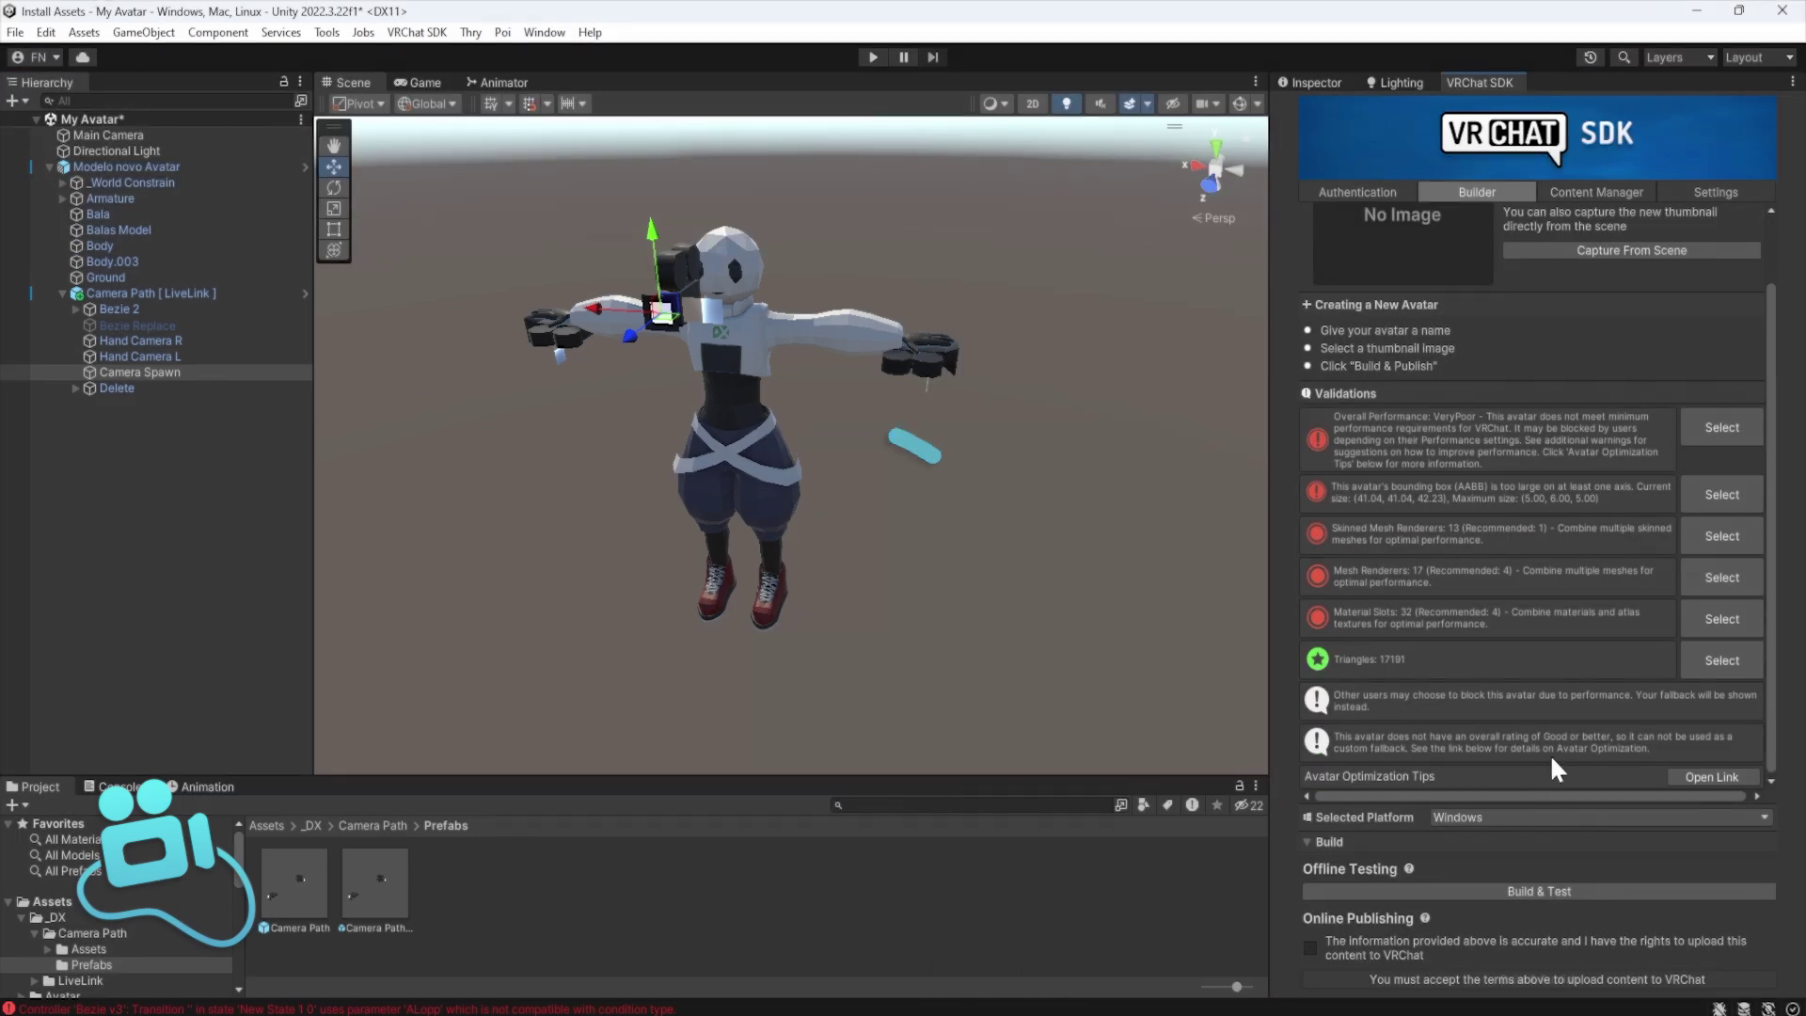